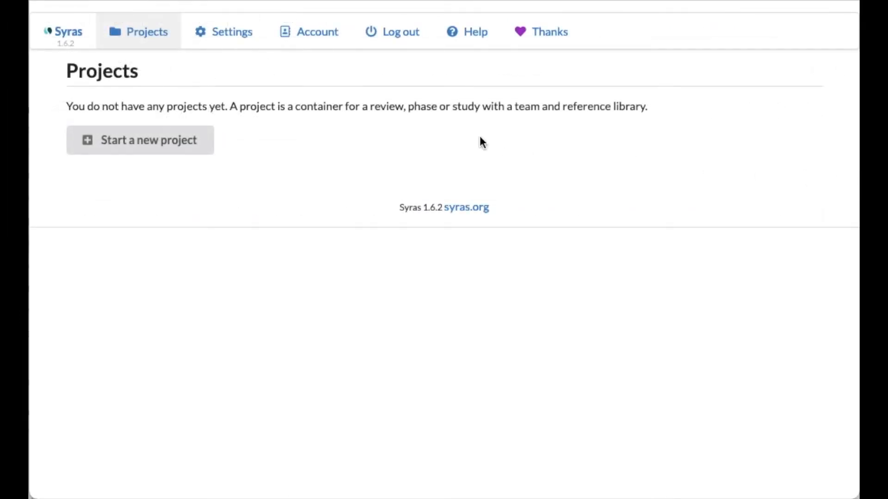
Replace the last name in the account profile's name and save the profile
{"action": "left_click", "coordinate": [310, 41]}
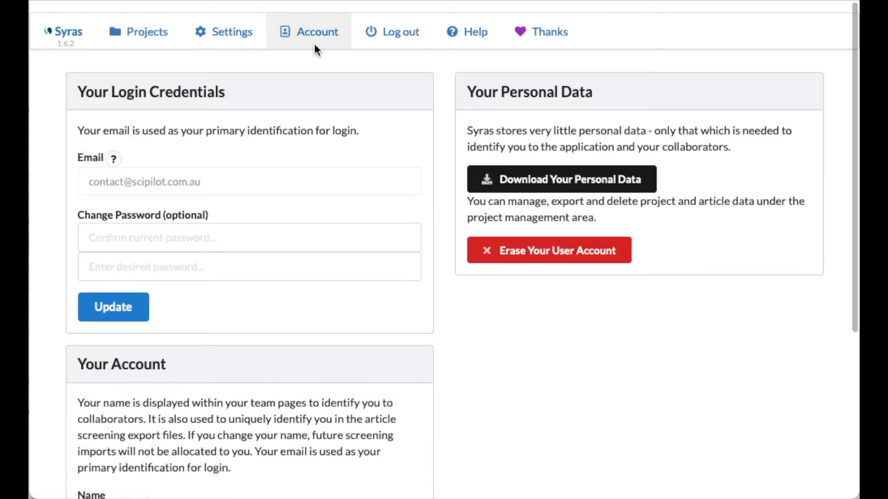
{"action": "scroll", "coordinate": [273, 286], "scroll_direction": "down", "scroll_amount": 3}
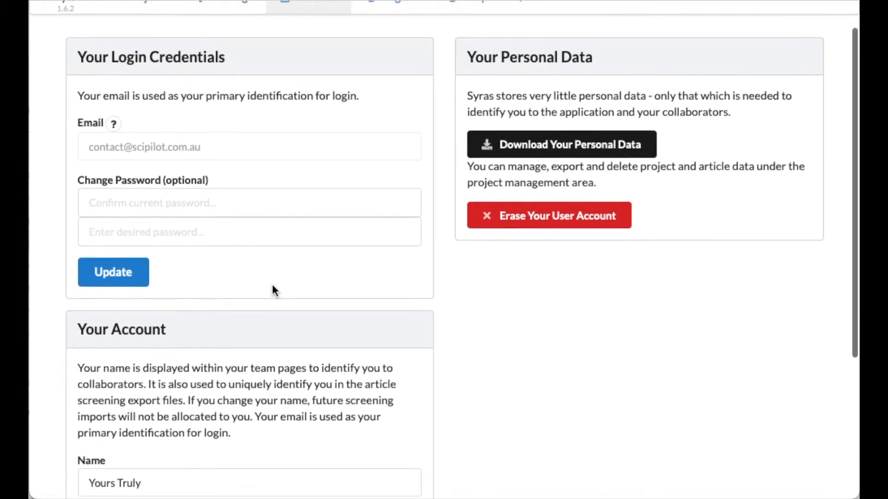
{"action": "scroll", "coordinate": [272, 287], "scroll_direction": "down", "scroll_amount": 3}
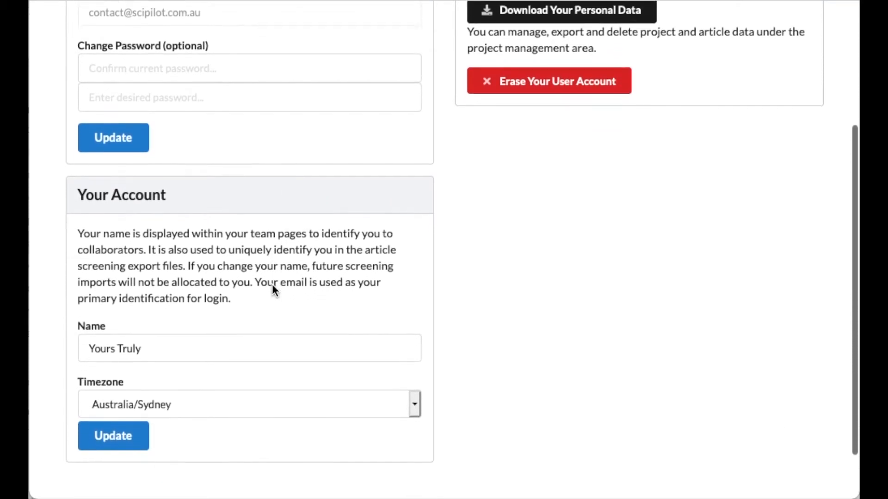
{"action": "triple_click", "coordinate": [259, 292]}
{"action": "double_click", "coordinate": [135, 309]}
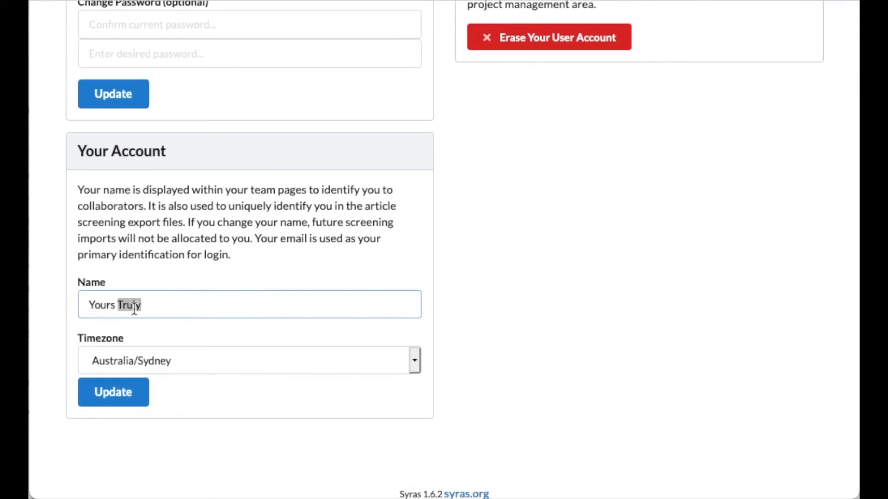
{"action": "type", "text": "Sincerely"}
{"action": "left_click", "coordinate": [119, 391]}
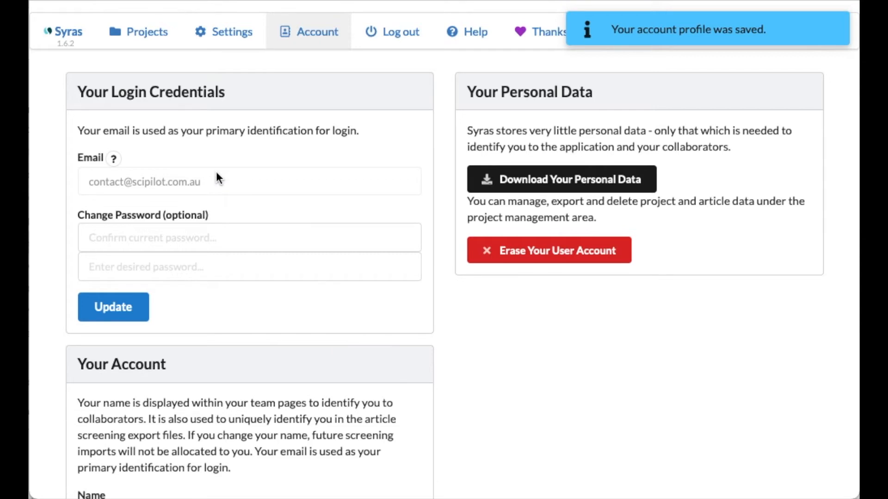
Create a new project named Demo Project and open it for management
{"action": "left_click", "coordinate": [148, 44]}
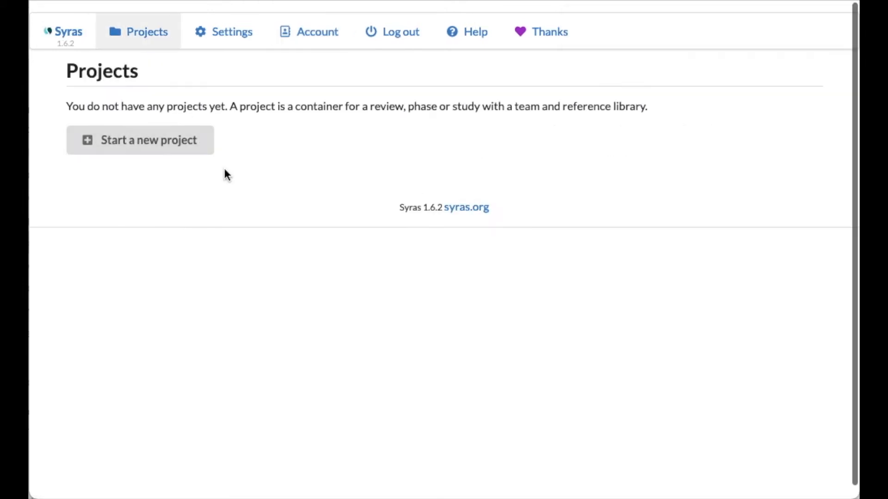
{"action": "left_click", "coordinate": [142, 143]}
{"action": "type", "text": "Demo"}
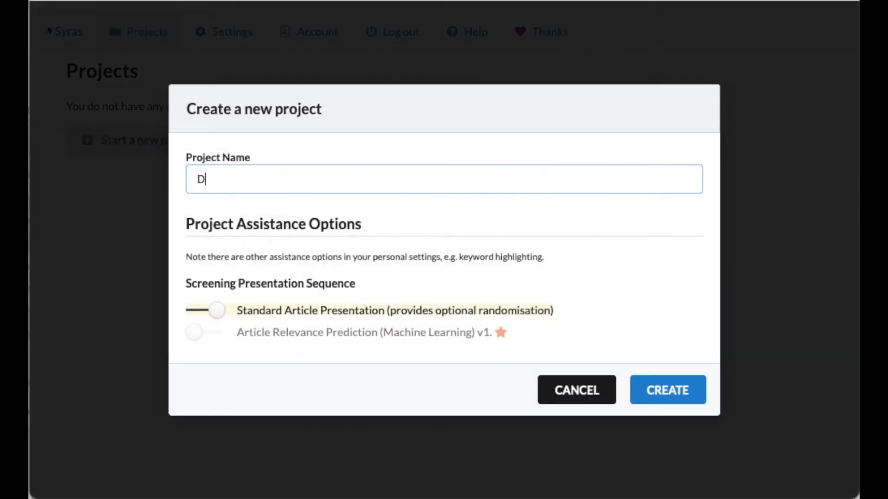
{"action": "type", "text": " Project"}
{"action": "left_click", "coordinate": [659, 392]}
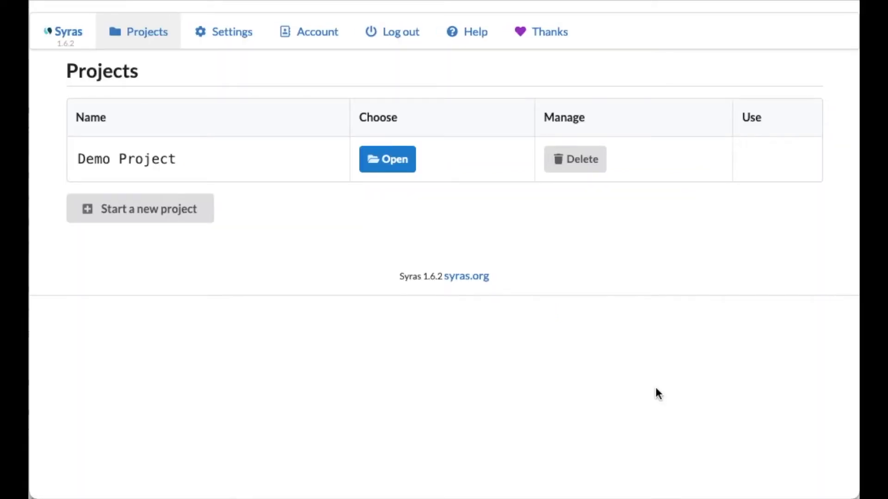
{"action": "left_click", "coordinate": [392, 170]}
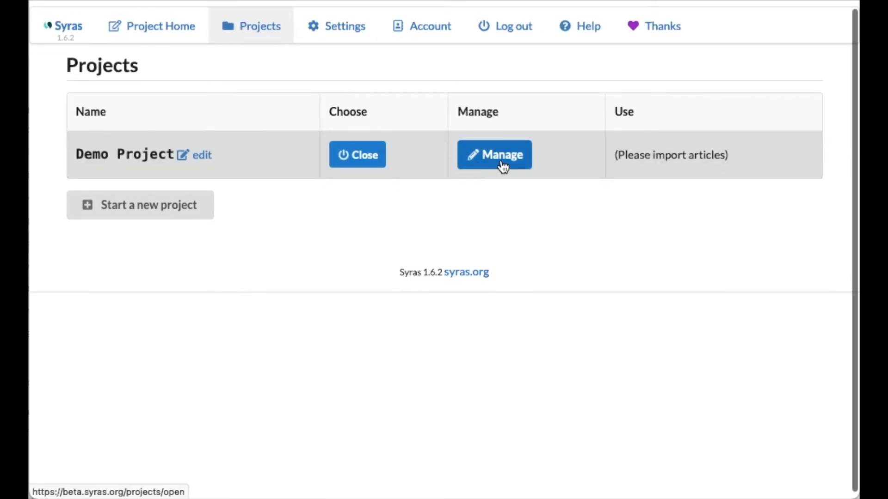
{"action": "left_click", "coordinate": [503, 166]}
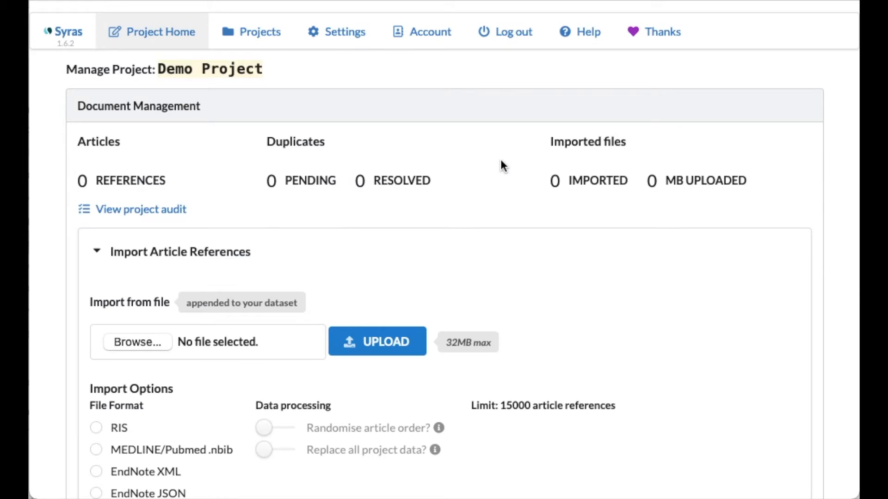
Examine the project's import options, expanded deduplication settings, screening process management, collaborators and screening tools
{"action": "scroll", "coordinate": [503, 165], "scroll_direction": "down", "scroll_amount": 2}
{"action": "scroll", "coordinate": [500, 160], "scroll_direction": "down", "scroll_amount": 4}
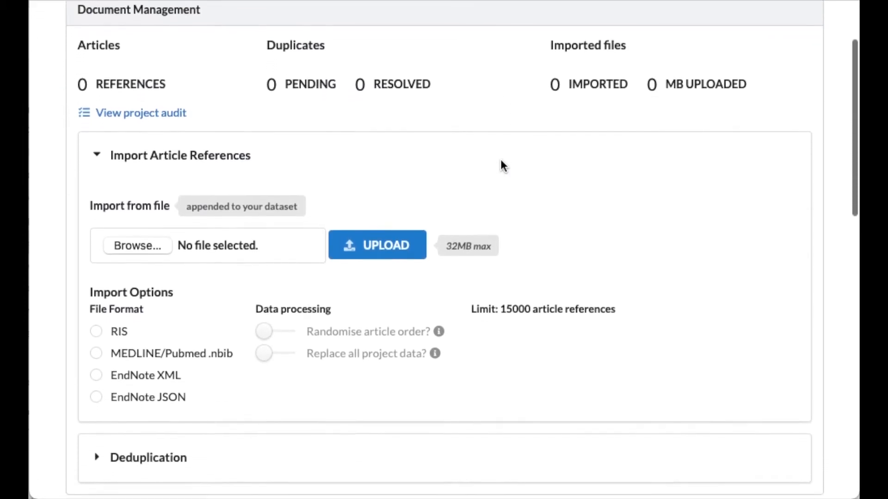
{"action": "scroll", "coordinate": [503, 163], "scroll_direction": "down", "scroll_amount": 4}
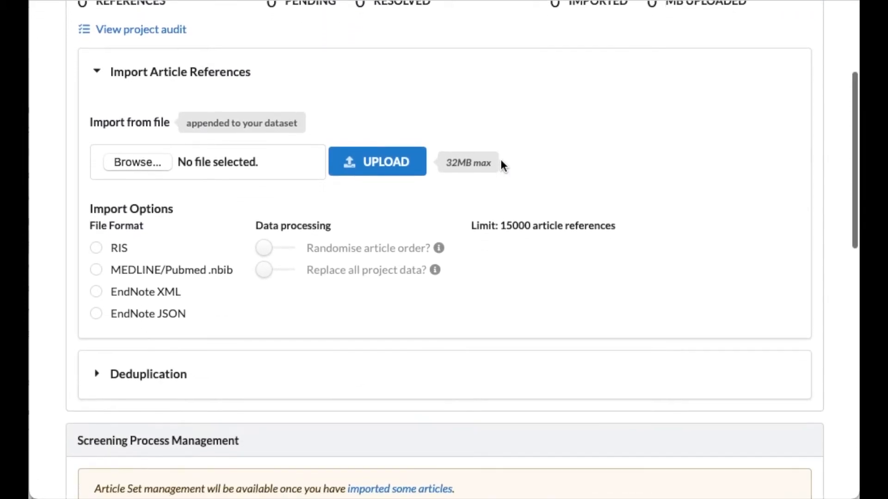
{"action": "scroll", "coordinate": [503, 166], "scroll_direction": "down", "scroll_amount": 4}
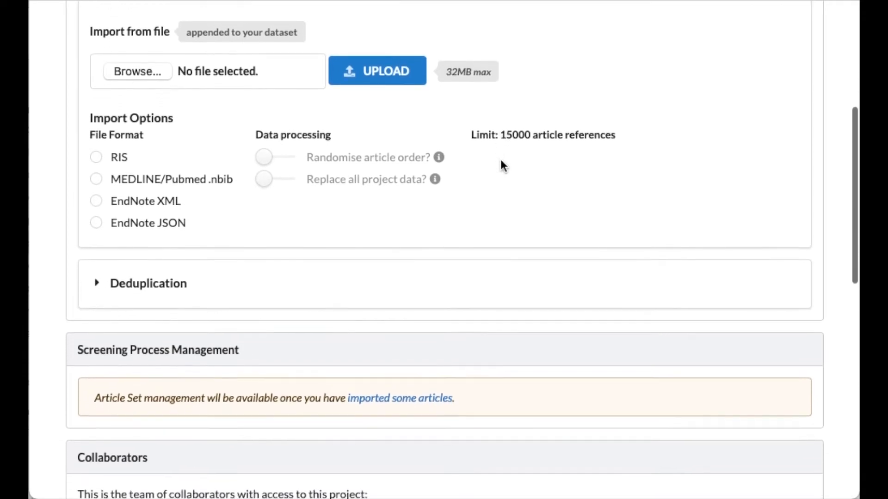
{"action": "scroll", "coordinate": [502, 165], "scroll_direction": "down", "scroll_amount": 1}
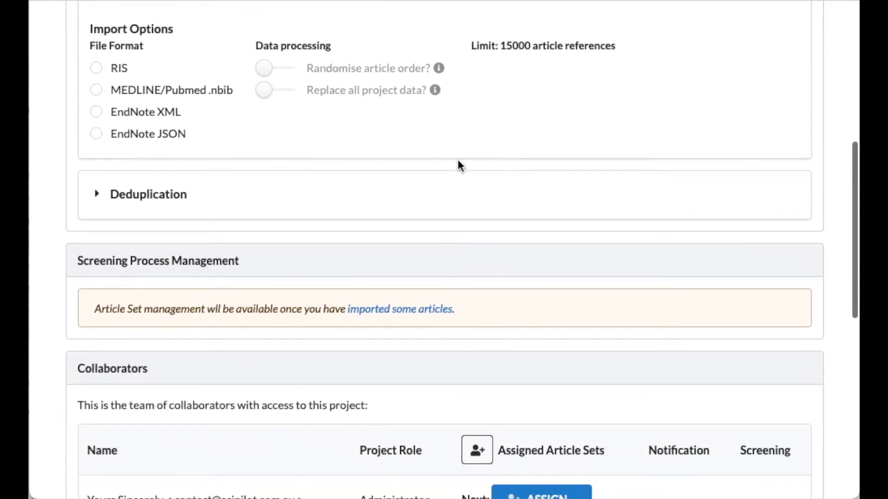
{"action": "left_click", "coordinate": [97, 195]}
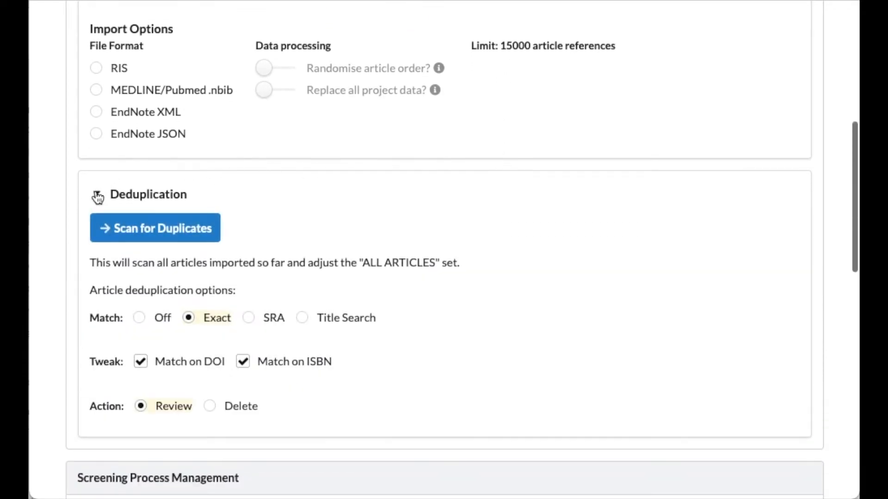
{"action": "scroll", "coordinate": [460, 206], "scroll_direction": "down", "scroll_amount": 5}
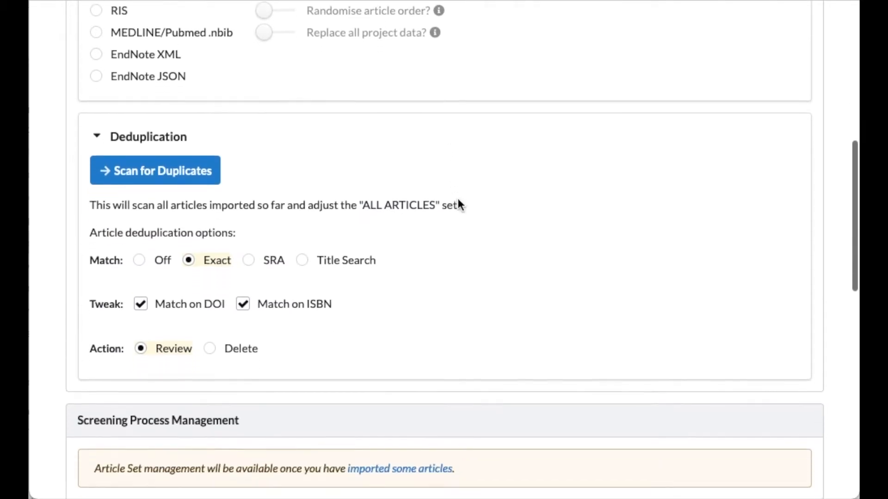
{"action": "scroll", "coordinate": [458, 200], "scroll_direction": "down", "scroll_amount": 5}
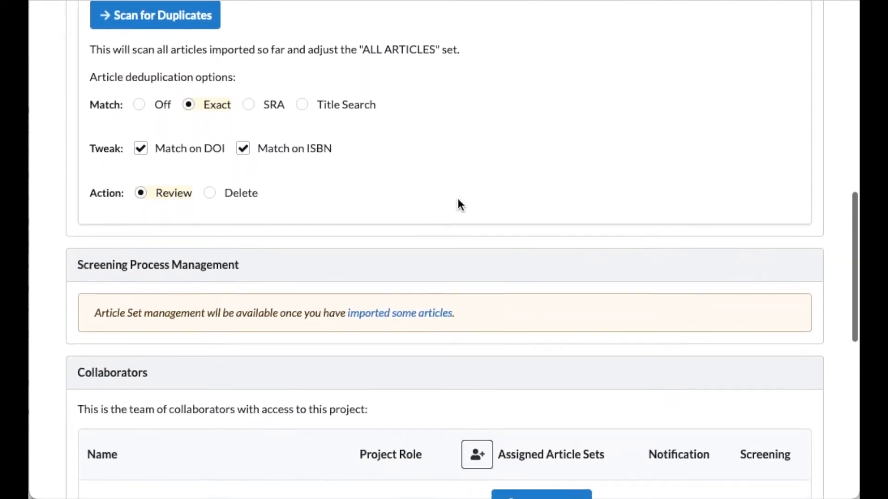
{"action": "scroll", "coordinate": [458, 199], "scroll_direction": "down", "scroll_amount": 5}
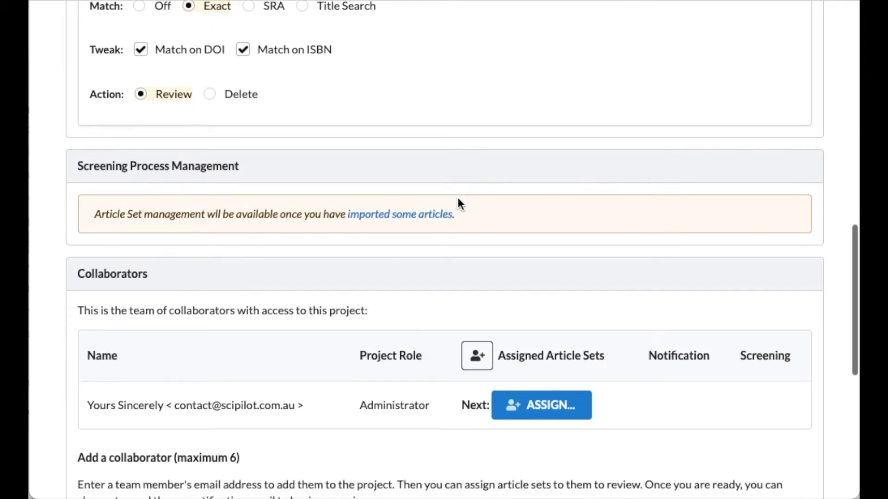
{"action": "scroll", "coordinate": [459, 204], "scroll_direction": "down", "scroll_amount": 5}
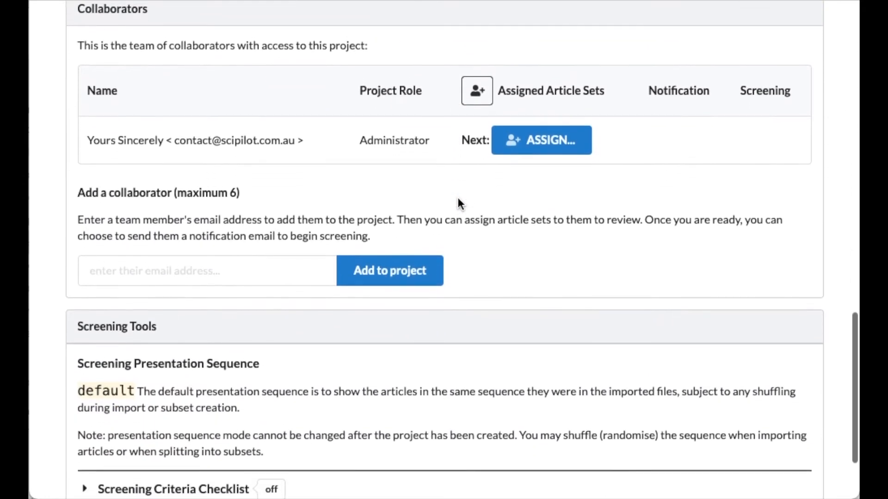
{"action": "scroll", "coordinate": [459, 204], "scroll_direction": "down", "scroll_amount": 3}
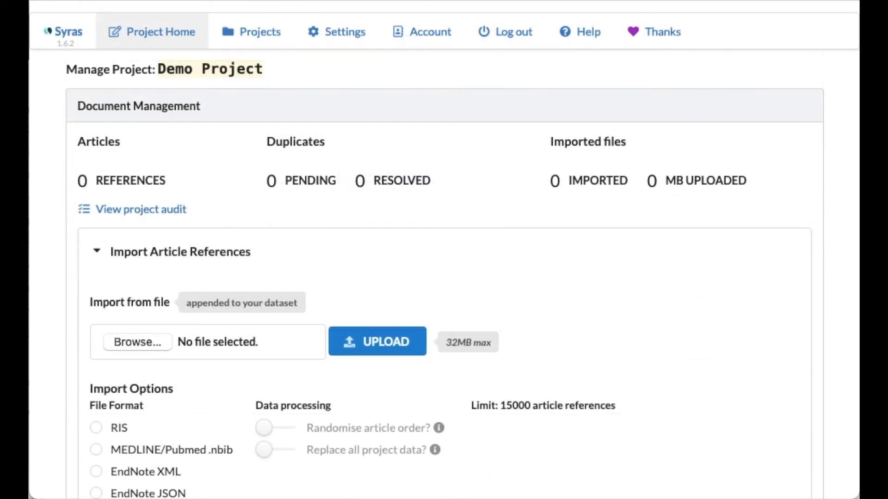
Import the article references from Demonstration Project - RIS.txt using the RIS file format
{"action": "left_click", "coordinate": [137, 347]}
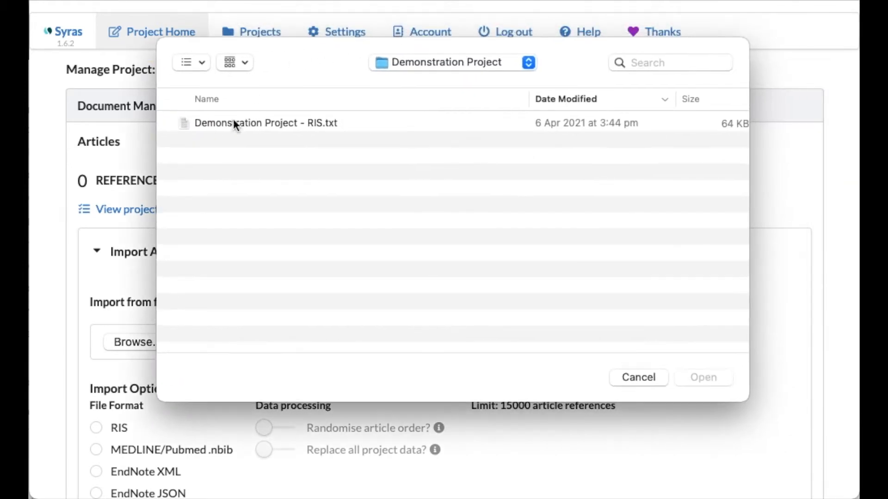
{"action": "left_click", "coordinate": [232, 125]}
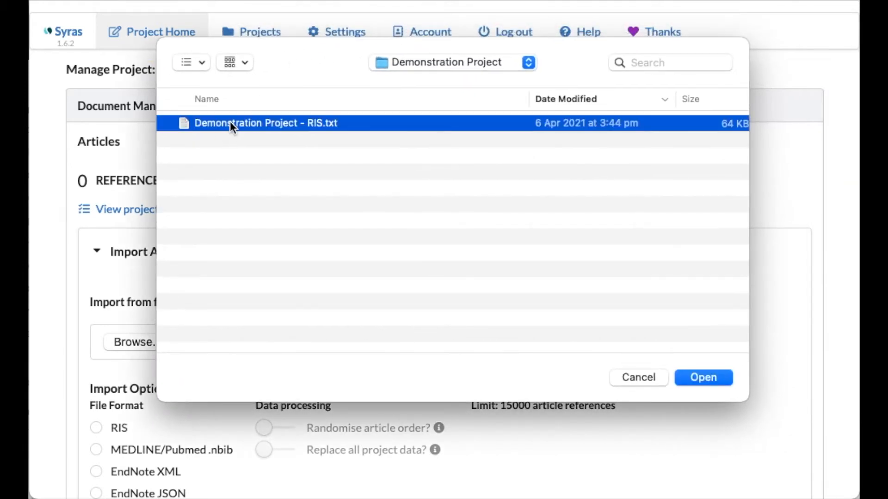
{"action": "left_click", "coordinate": [695, 377]}
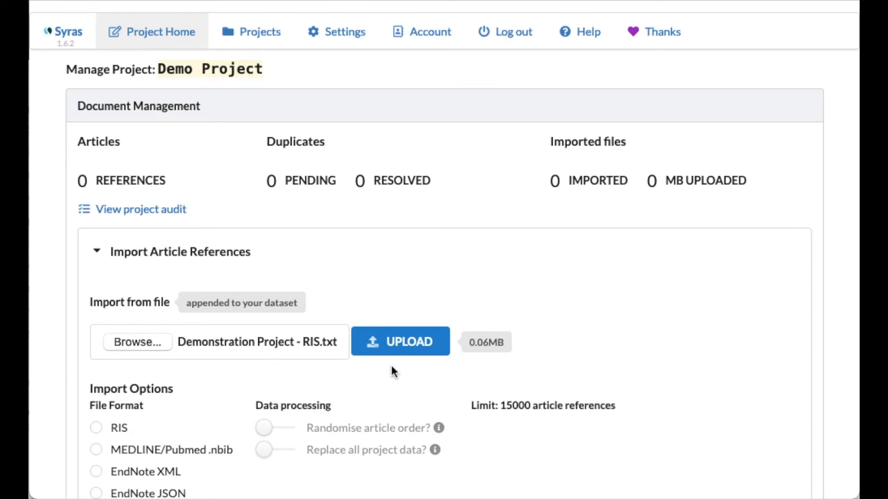
{"action": "left_click", "coordinate": [98, 429]}
{"action": "left_click", "coordinate": [421, 343]}
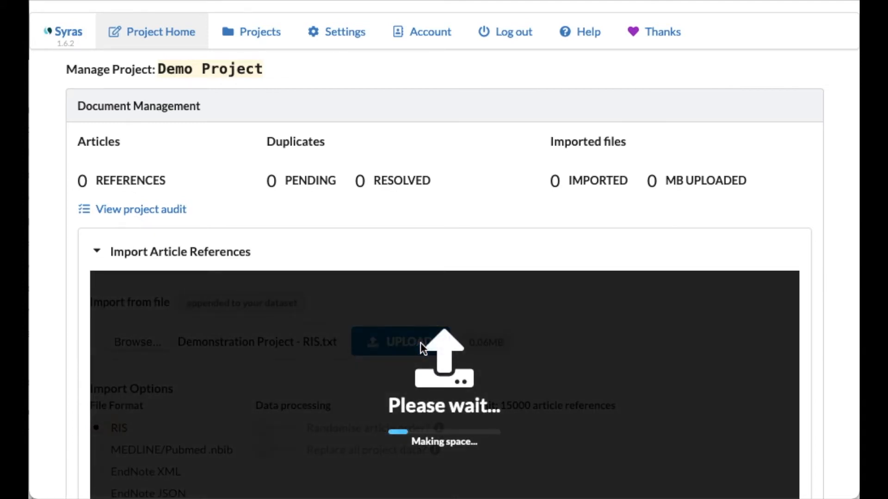
Check the number of article references and the imported file listed in the document management summary
{"action": "scroll", "coordinate": [420, 342], "scroll_direction": "down", "scroll_amount": 3}
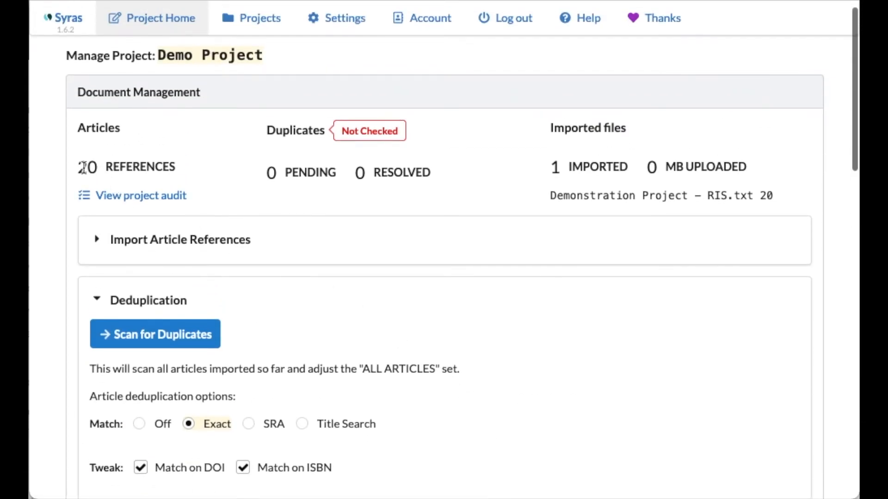
{"action": "left_click_drag", "start_coordinate": [82, 167], "coordinate": [169, 167]}
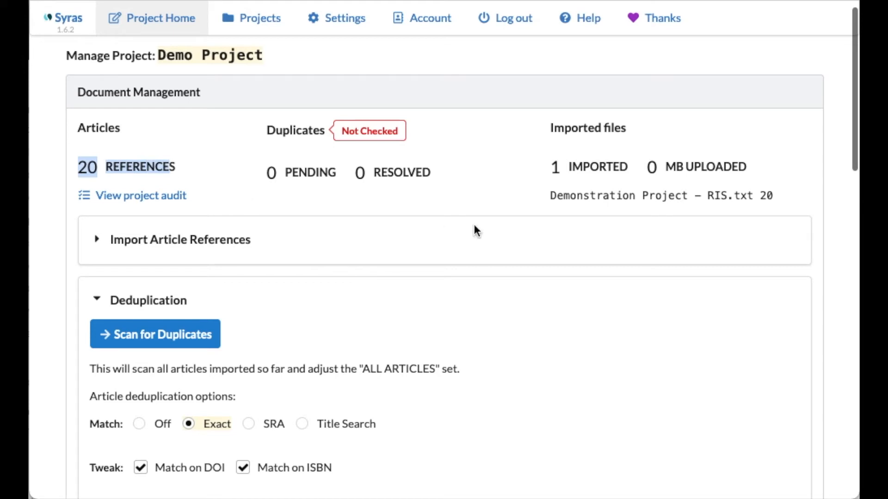
{"action": "left_click", "coordinate": [551, 198]}
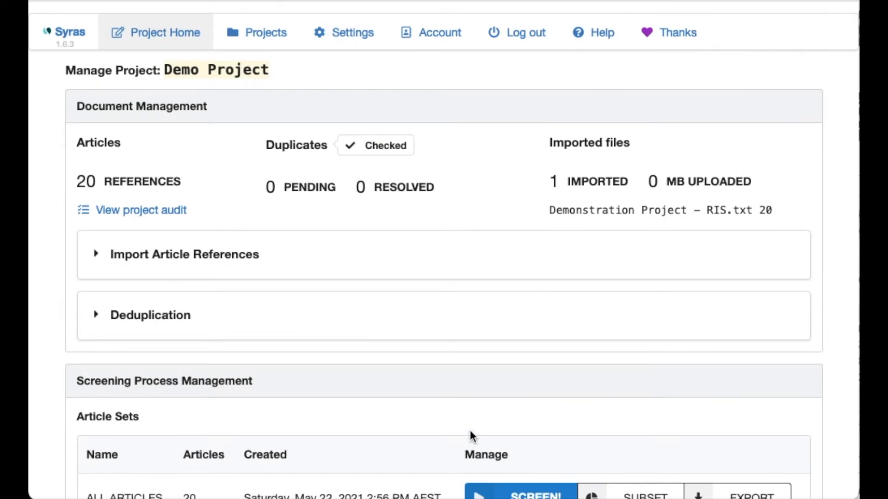
Split the ALL ARTICLES set into 2 subsets with the name Screening Streams
{"action": "scroll", "coordinate": [455, 326], "scroll_direction": "down", "scroll_amount": 5}
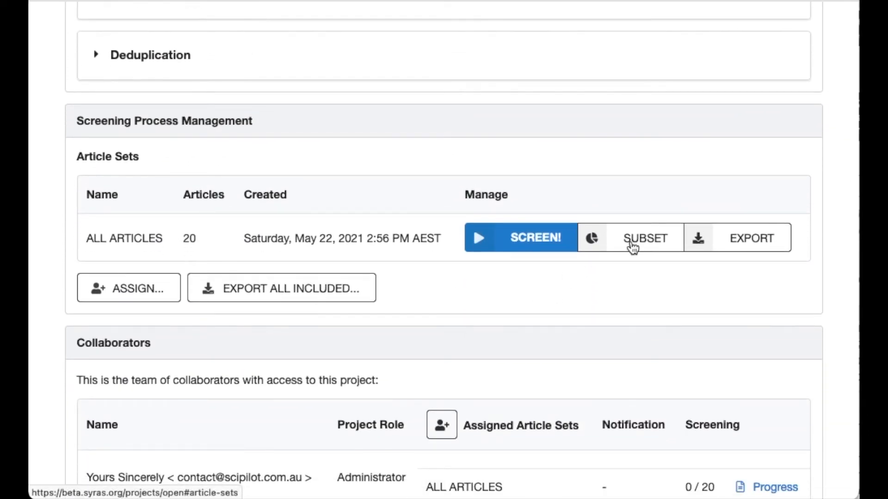
{"action": "left_click", "coordinate": [632, 246]}
{"action": "type", "text": "2"}
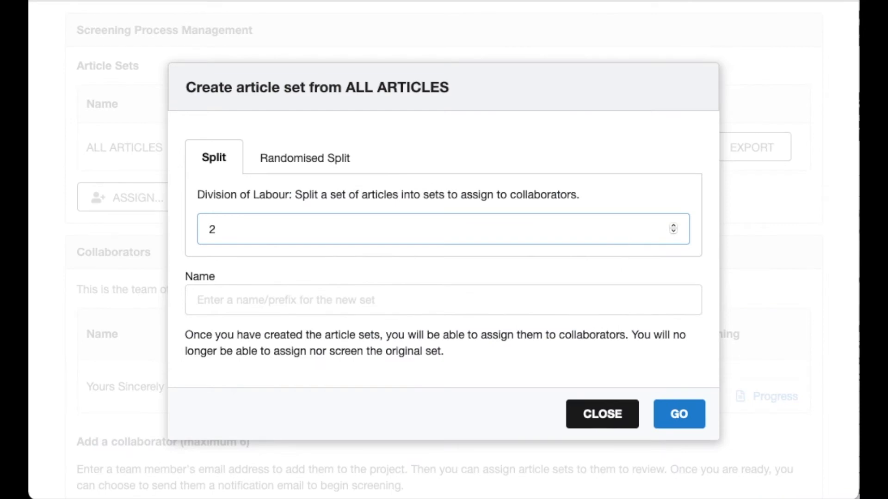
{"action": "left_click", "coordinate": [349, 300]}
{"action": "type", "text": "Screening Streams"}
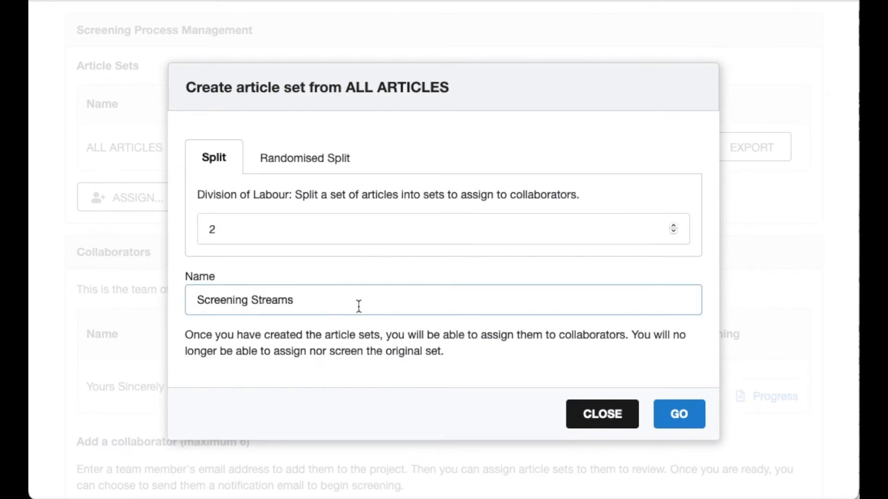
{"action": "left_click", "coordinate": [670, 425]}
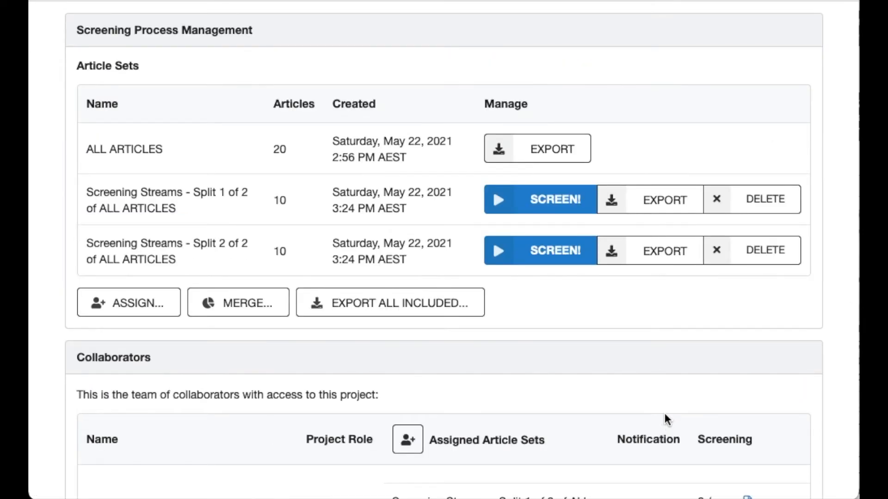
Add a collaborator to the project by entering the team member's email address
{"action": "scroll", "coordinate": [666, 419], "scroll_direction": "down", "scroll_amount": 5}
{"action": "scroll", "coordinate": [664, 418], "scroll_direction": "down", "scroll_amount": 1}
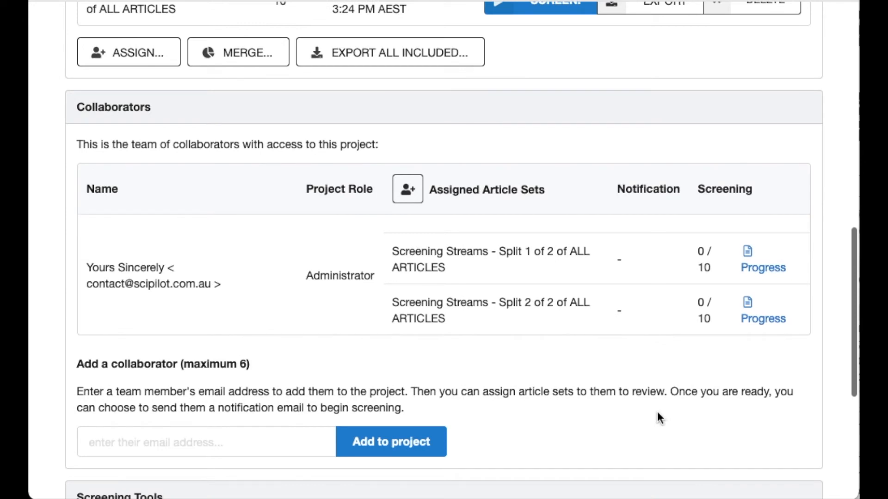
{"action": "left_click", "coordinate": [231, 440]}
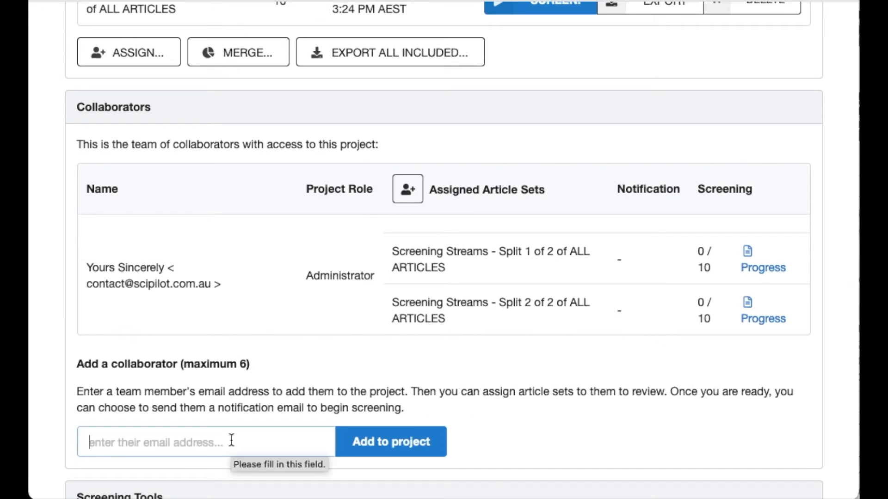
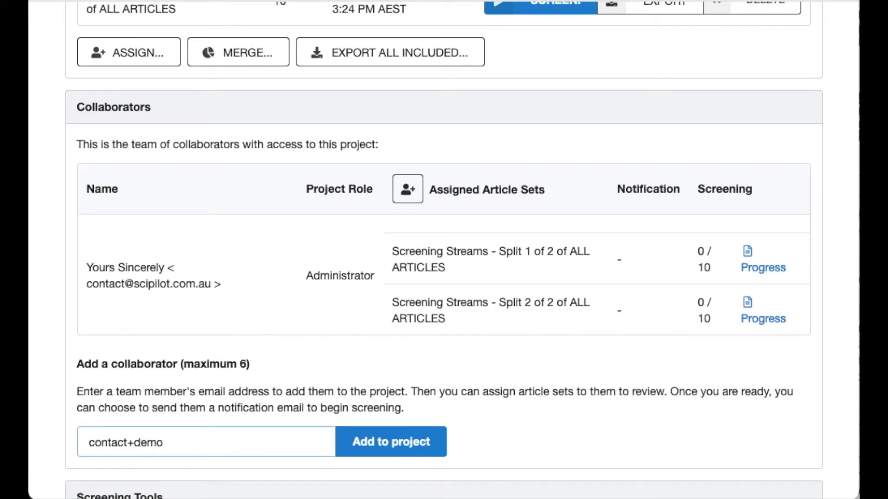
{"action": "left_click", "coordinate": [382, 458]}
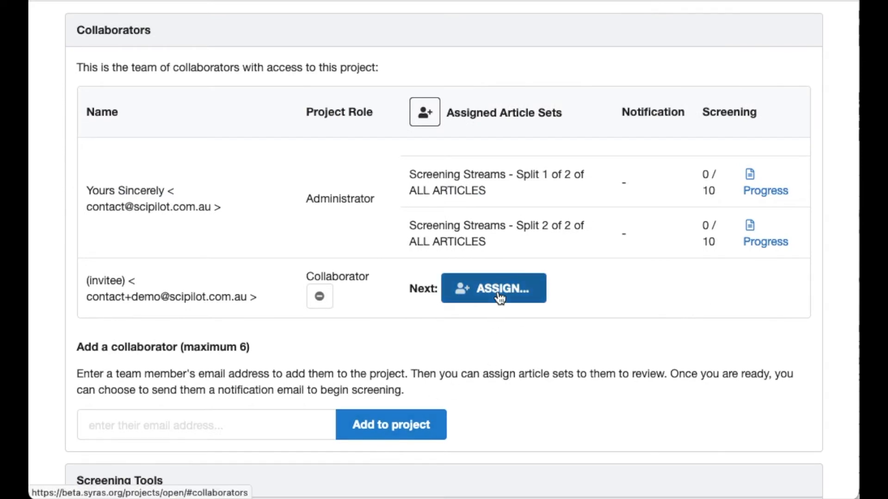
Assign the invited collaborator to both Screening Streams sets, Split 1 of 2 and Split 2 of 2 of ALL ARTICLES
{"action": "left_click", "coordinate": [499, 290]}
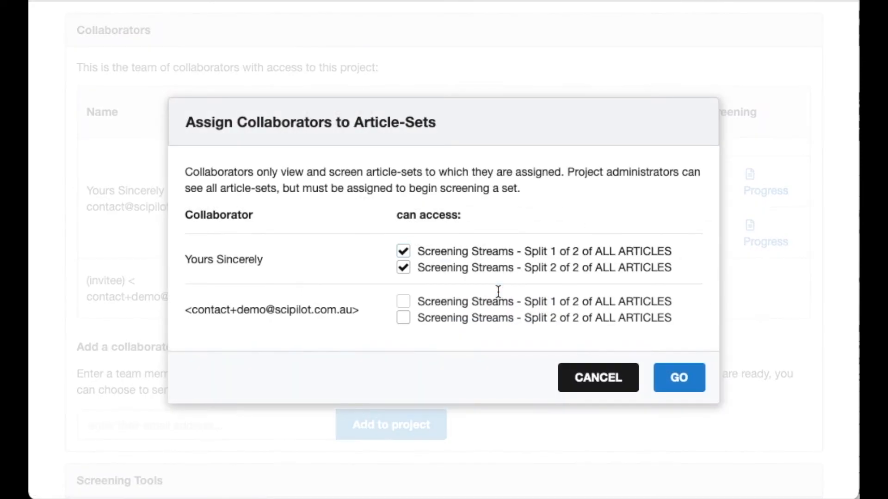
{"action": "left_click", "coordinate": [403, 303]}
{"action": "left_click", "coordinate": [403, 318]}
{"action": "left_click", "coordinate": [682, 387]}
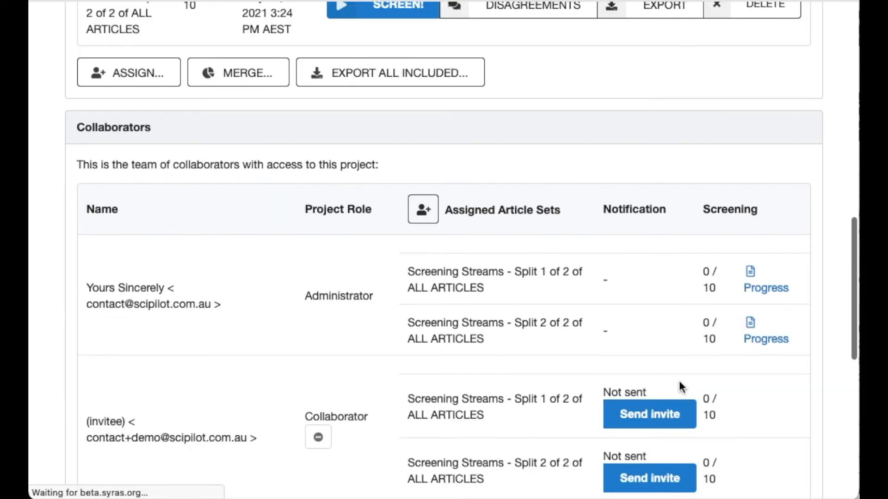
Send the collaborator an invitation for Screening Streams - Split 1 of 2 and return to the collaborators list
{"action": "left_click", "coordinate": [678, 415]}
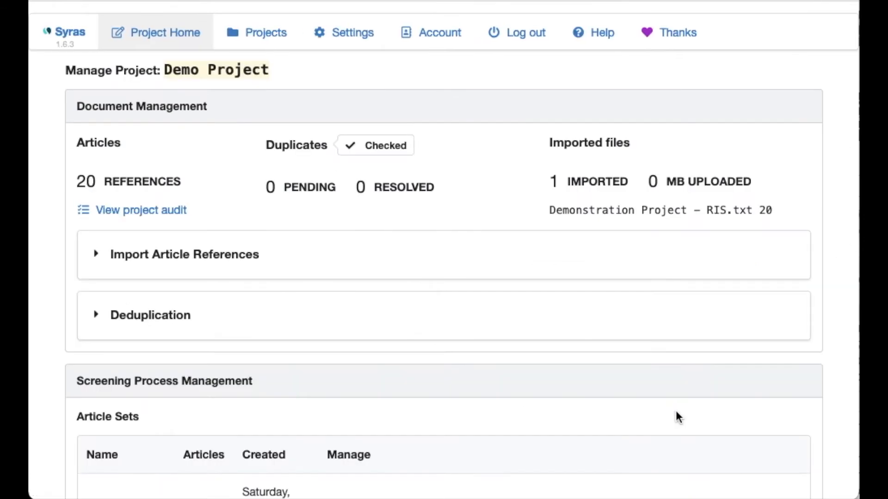
{"action": "scroll", "coordinate": [677, 416], "scroll_direction": "down", "scroll_amount": 7}
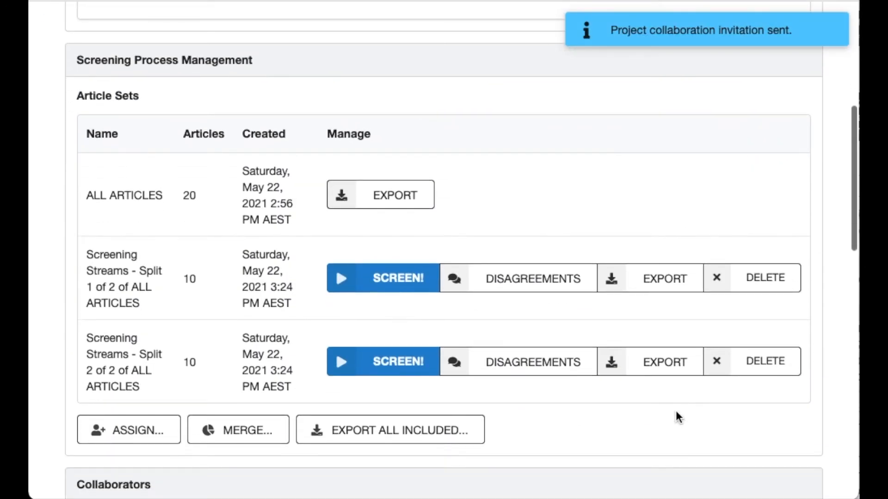
{"action": "scroll", "coordinate": [678, 416], "scroll_direction": "down", "scroll_amount": 4}
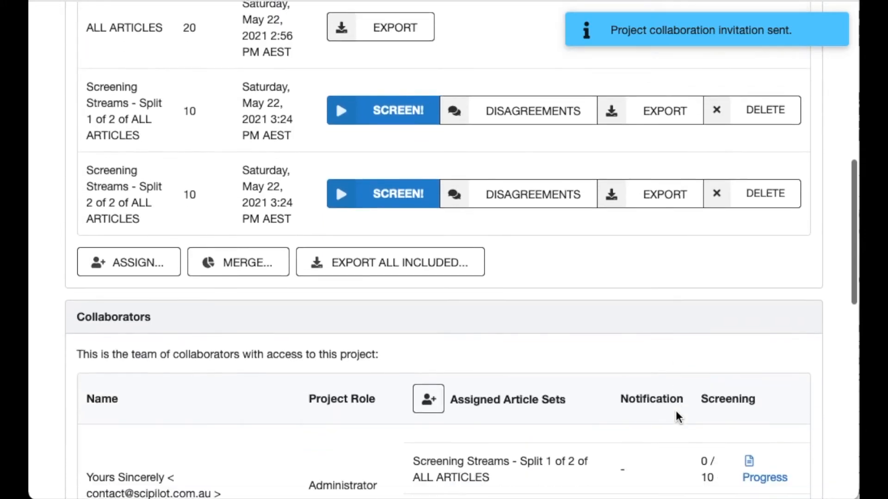
{"action": "scroll", "coordinate": [676, 417], "scroll_direction": "down", "scroll_amount": 4}
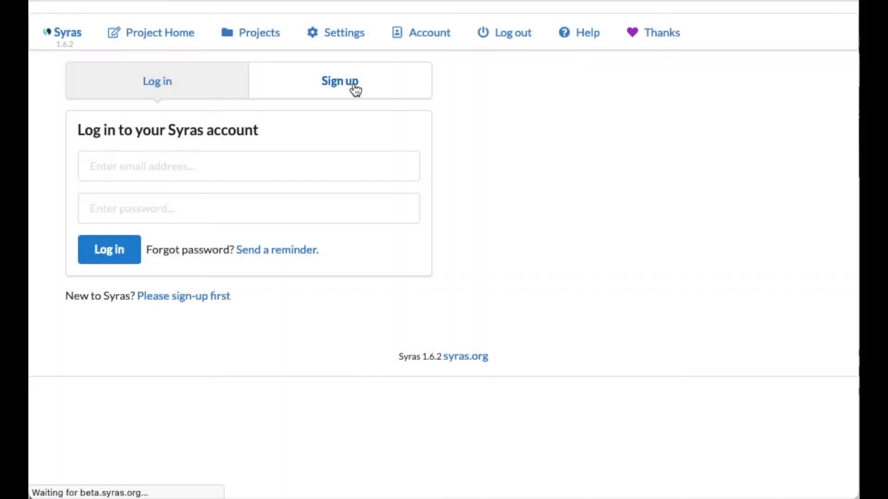
Register a new Syras account for the collaborator by entering their name, email address and desired password
{"action": "left_click", "coordinate": [341, 87]}
{"action": "left_click", "coordinate": [193, 244]}
{"action": "type", "text": "Demo Collaborator"}
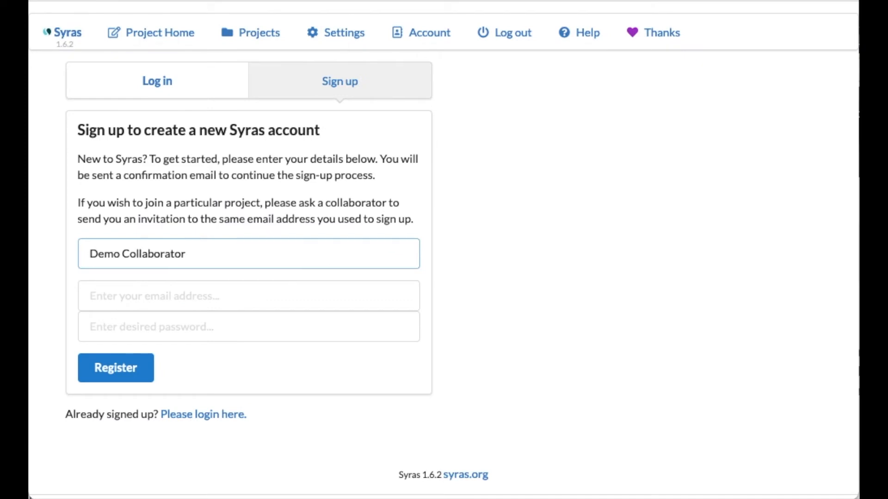
{"action": "left_click", "coordinate": [183, 295]}
{"action": "key", "text": "super+v"}
{"action": "left_click", "coordinate": [257, 327]}
{"action": "key", "text": "super+v"}
{"action": "left_click", "coordinate": [115, 369]}
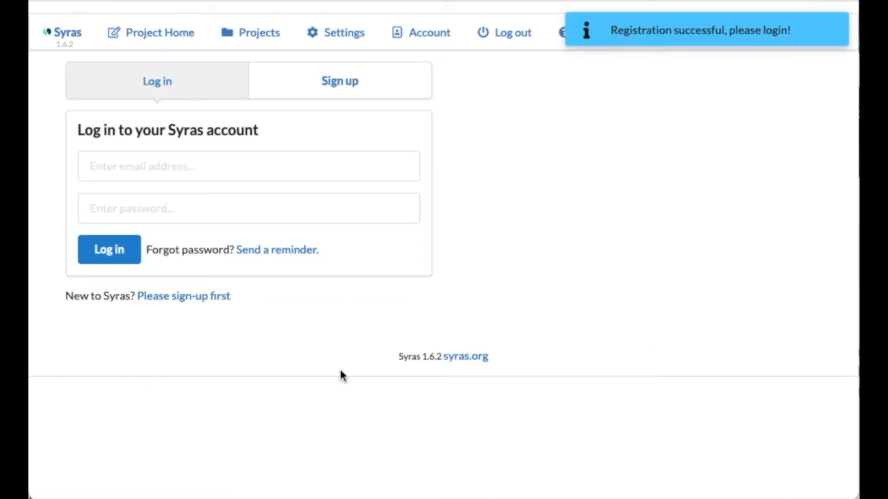
Log in to the new collaborator account with its email address and account password
{"action": "left_click", "coordinate": [227, 167]}
{"action": "key", "text": "super+v"}
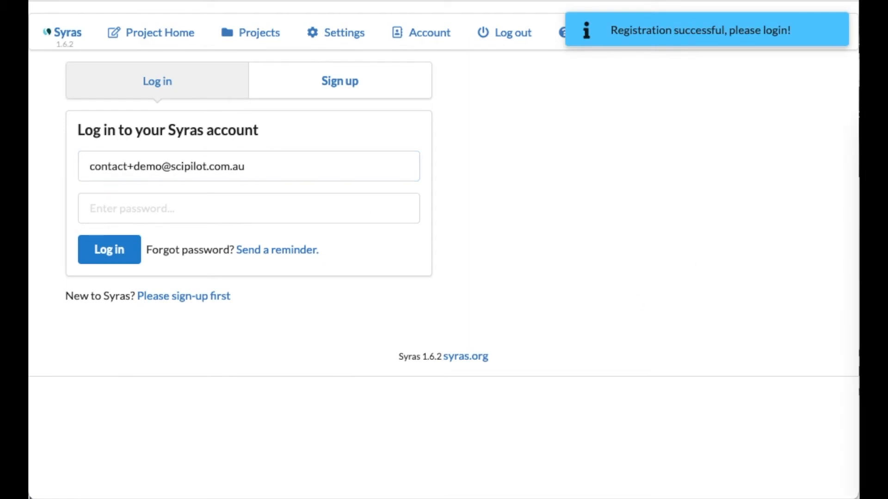
{"action": "left_click", "coordinate": [164, 208]}
{"action": "key", "text": "super+v"}
{"action": "left_click", "coordinate": [122, 260]}
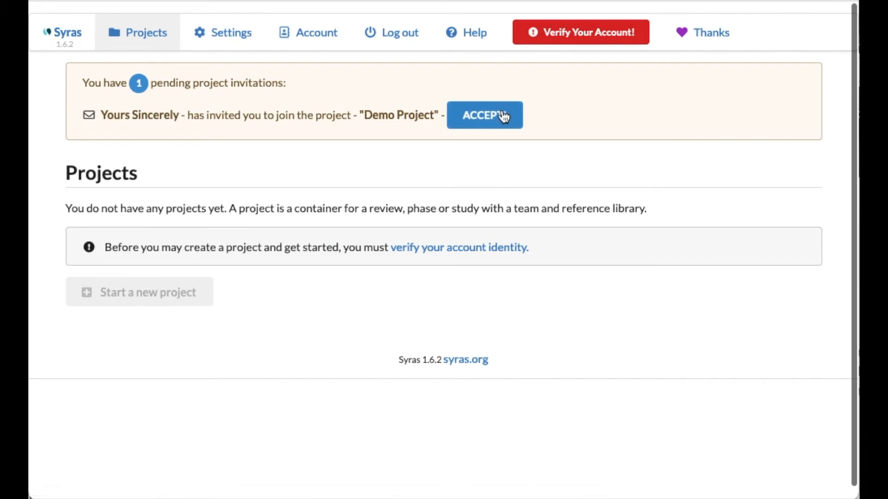
Verify the collaborator's account and accept the pending invitation to join Demo Project
{"action": "left_click", "coordinate": [581, 35]}
{"action": "left_click", "coordinate": [207, 259]}
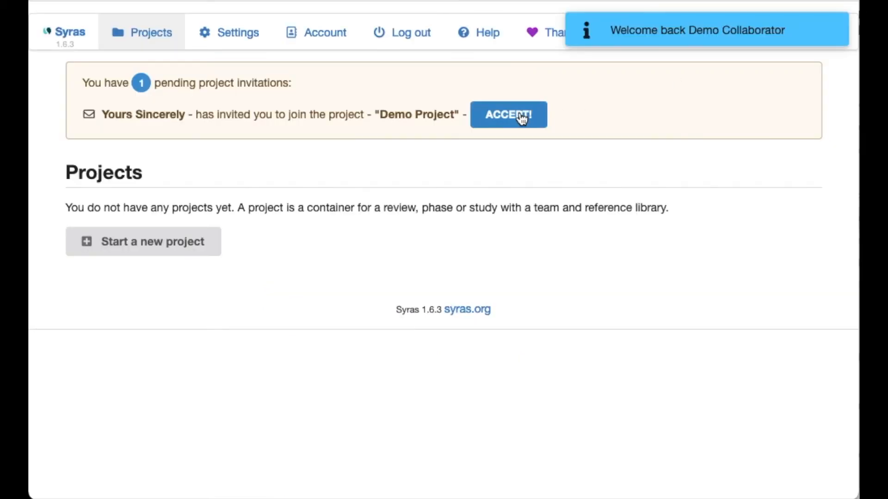
{"action": "left_click", "coordinate": [522, 119]}
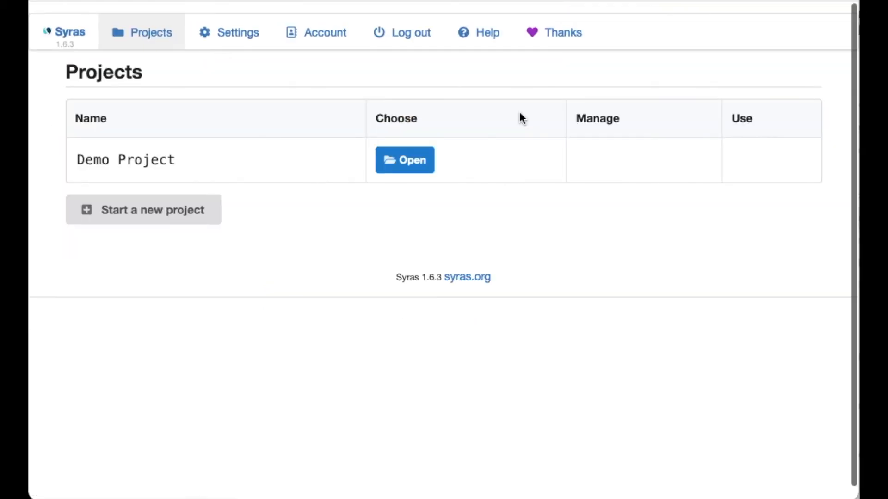
Open Demo Project and start screening the Screening Streams - Split 1 of 2 article set
{"action": "left_click", "coordinate": [413, 166]}
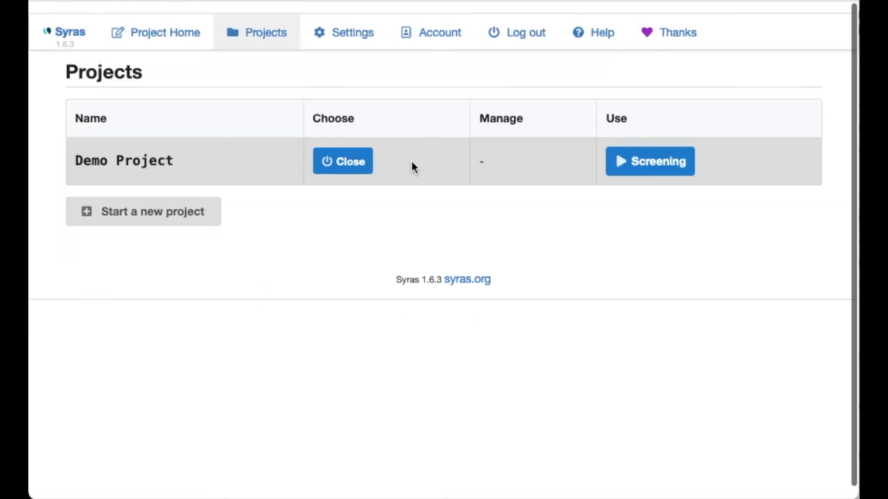
{"action": "left_click", "coordinate": [658, 158]}
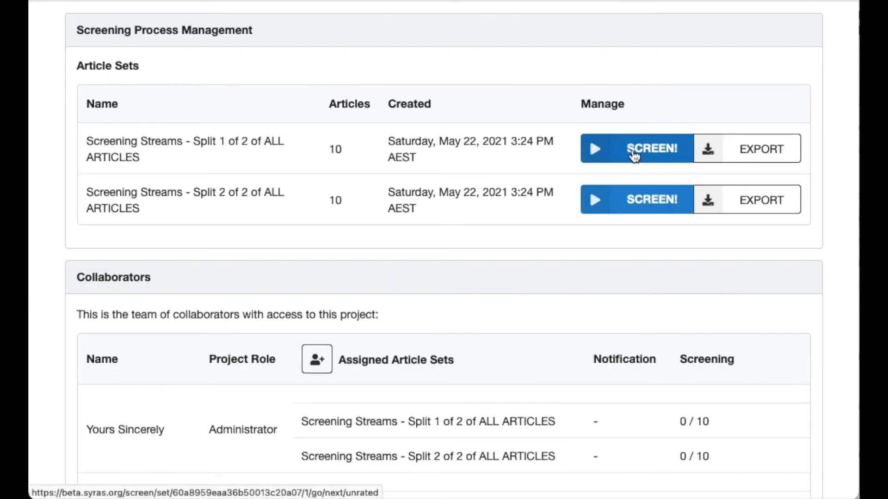
{"action": "left_click", "coordinate": [633, 153]}
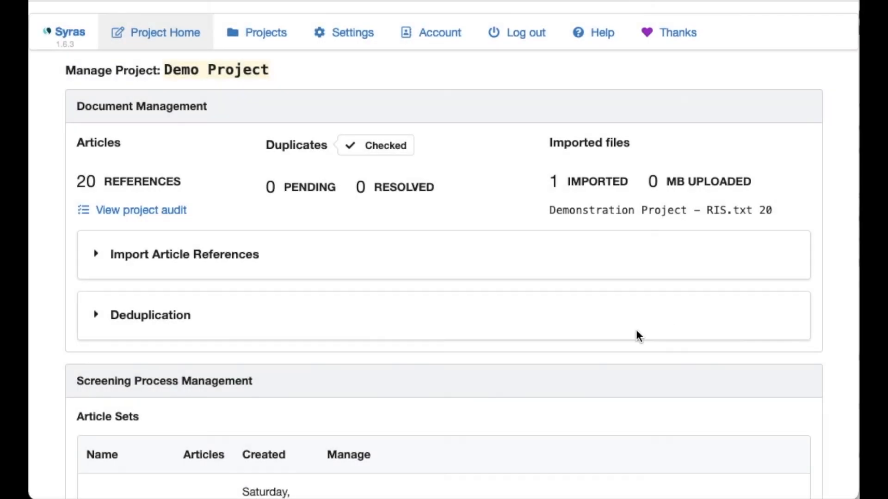
As administrator, review the collaborator's screening progress summary and article shortlist for Screening Streams - Split 1 of 2
{"action": "scroll", "coordinate": [636, 329], "scroll_direction": "down", "scroll_amount": 5}
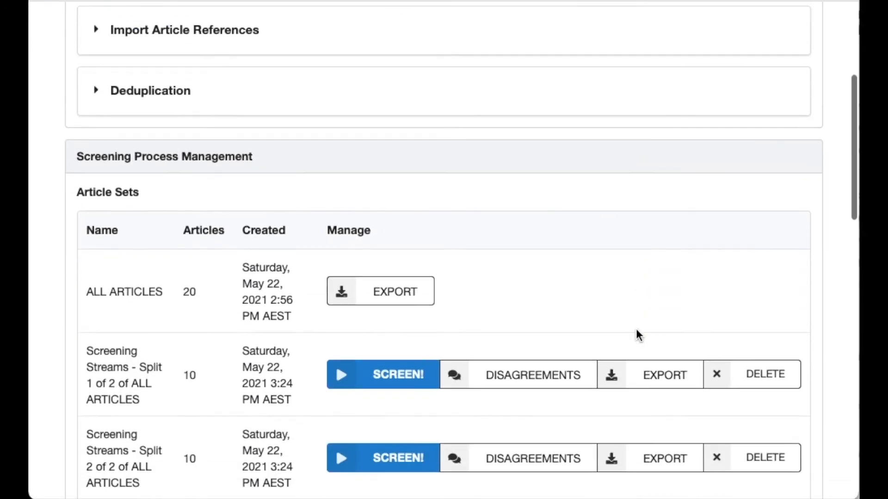
{"action": "scroll", "coordinate": [636, 329], "scroll_direction": "down", "scroll_amount": 10}
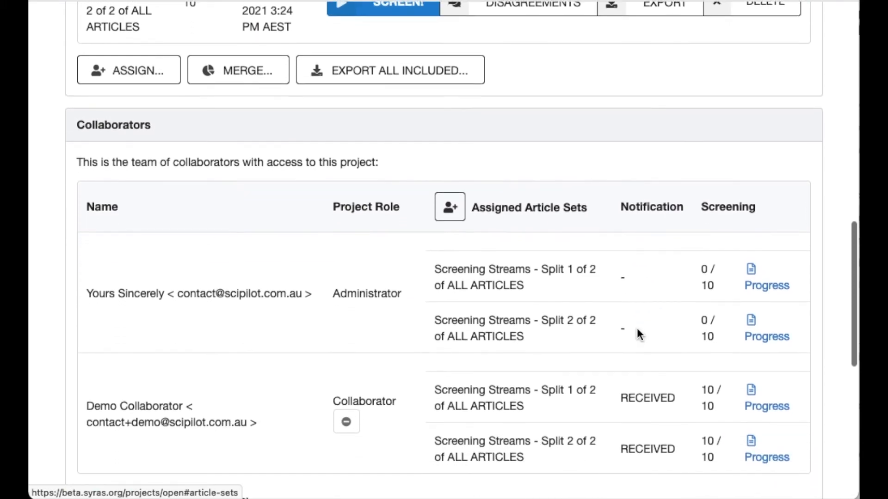
{"action": "scroll", "coordinate": [638, 334], "scroll_direction": "down", "scroll_amount": 2}
{"action": "left_click_drag", "start_coordinate": [703, 296], "coordinate": [719, 315]}
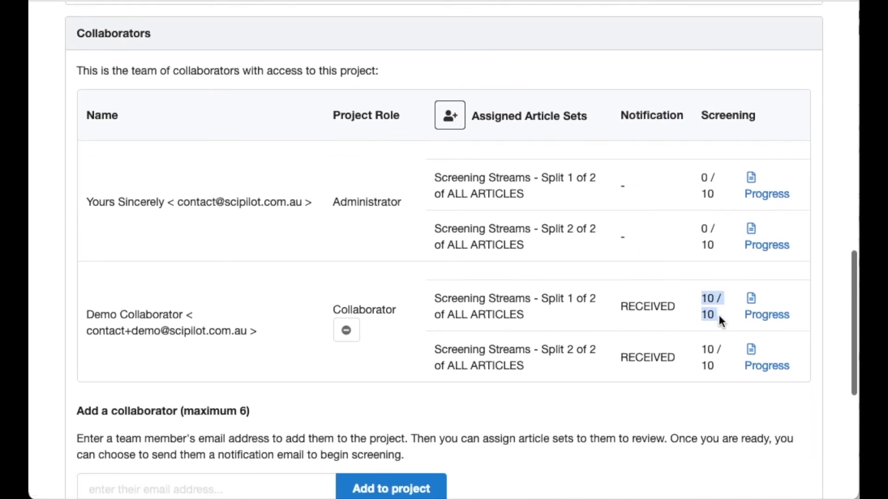
{"action": "left_click", "coordinate": [763, 318]}
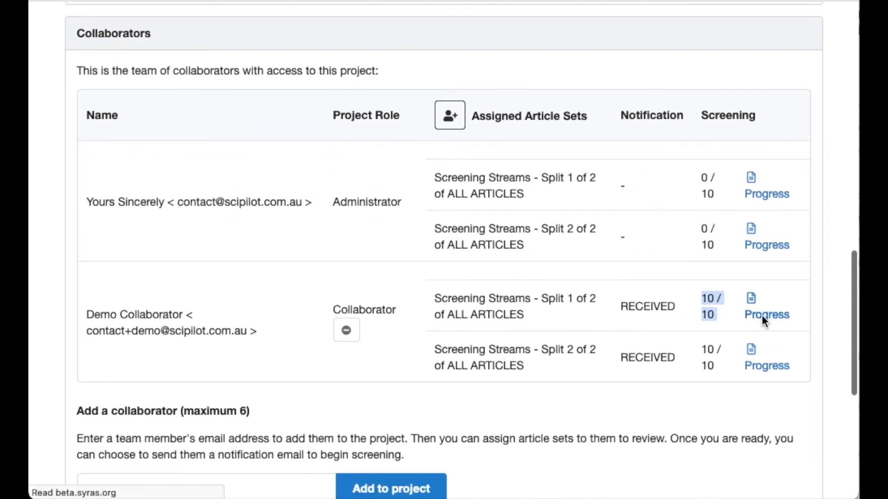
{"action": "scroll", "coordinate": [757, 322], "scroll_direction": "down", "scroll_amount": 7}
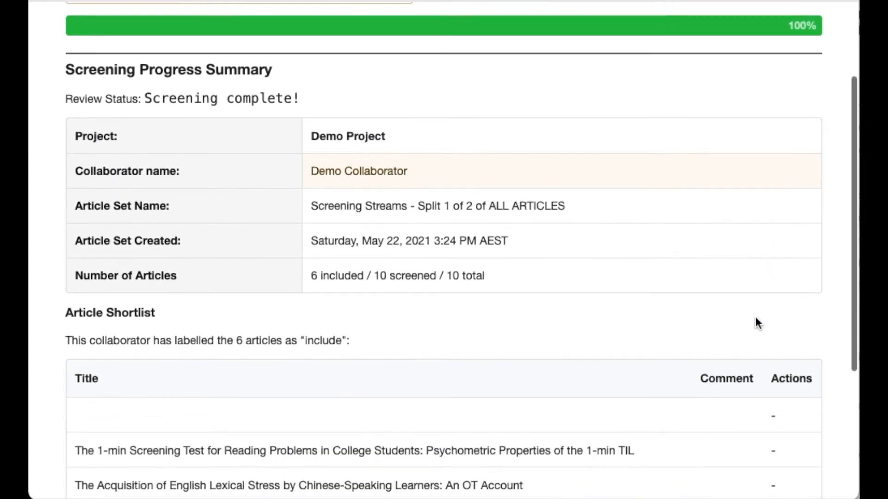
{"action": "scroll", "coordinate": [755, 318], "scroll_direction": "up", "scroll_amount": 7}
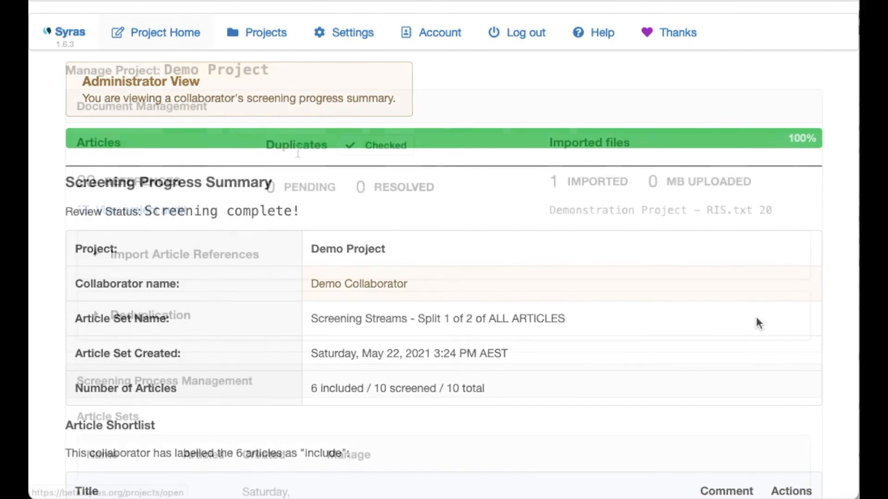
Create the disagreement and agreed INCLUDE article sets from Screening Streams - Split 1 of 2
{"action": "scroll", "coordinate": [453, 281], "scroll_direction": "down", "scroll_amount": 8}
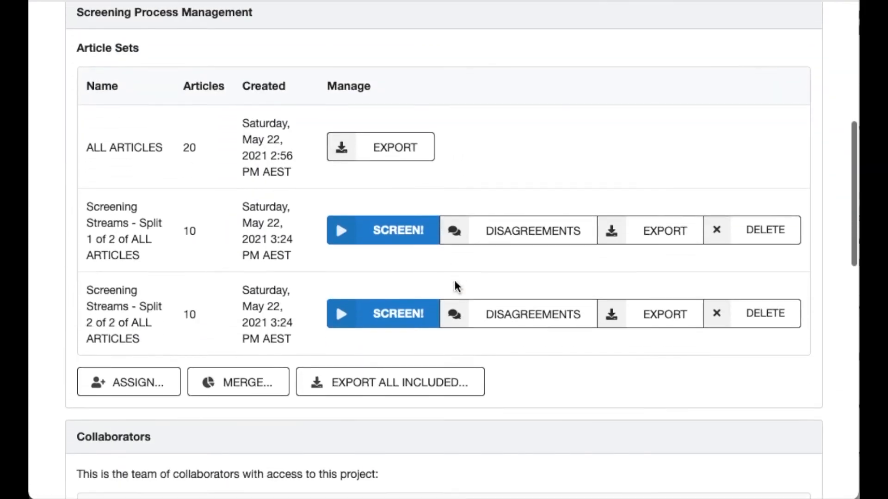
{"action": "scroll", "coordinate": [455, 280], "scroll_direction": "down", "scroll_amount": 9}
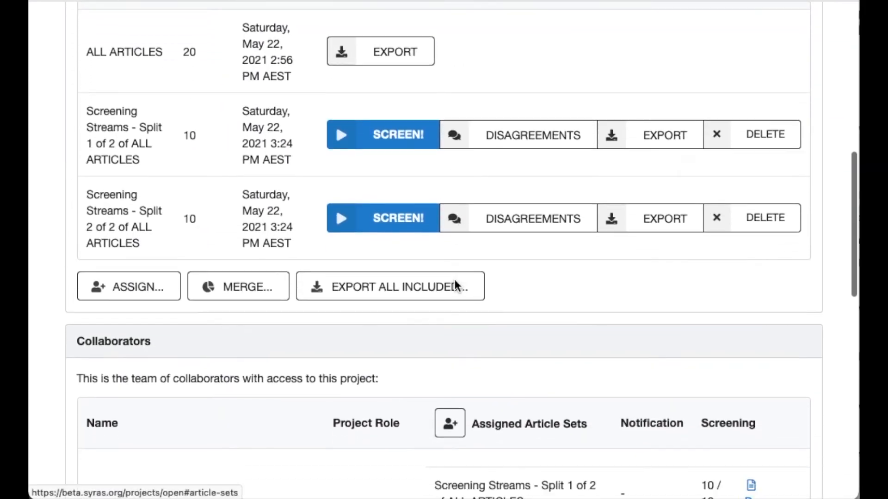
{"action": "scroll", "coordinate": [454, 280], "scroll_direction": "up", "scroll_amount": 9}
{"action": "left_click", "coordinate": [531, 286]}
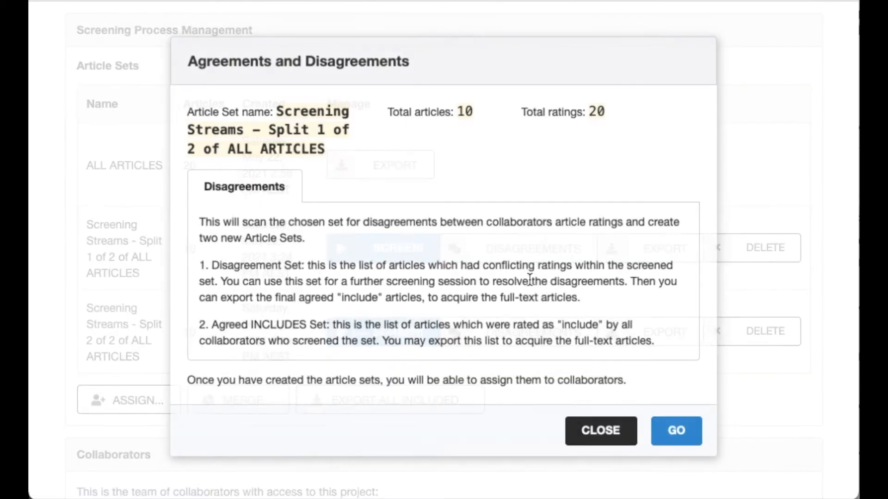
{"action": "left_click", "coordinate": [684, 435]}
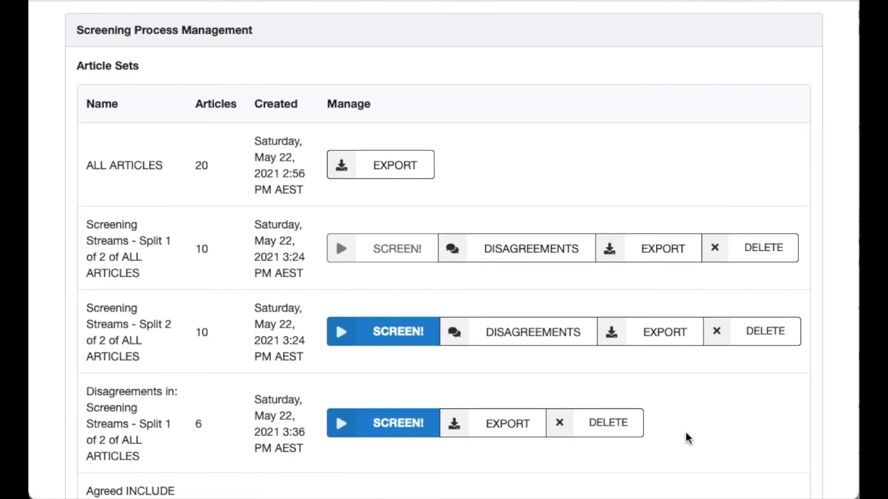
Create the disagreement and agreed INCLUDE article sets from Screening Streams - Split 2 of 2
{"action": "scroll", "coordinate": [686, 439], "scroll_direction": "down", "scroll_amount": 3}
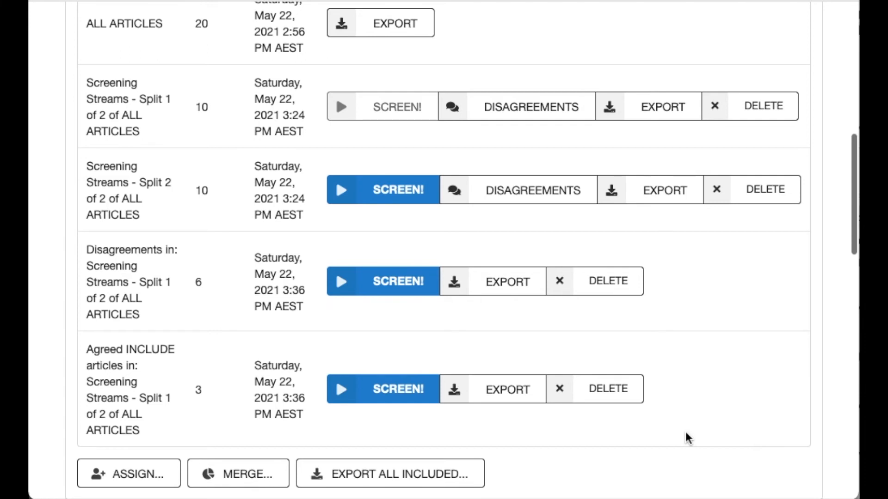
{"action": "scroll", "coordinate": [686, 433], "scroll_direction": "down", "scroll_amount": 1}
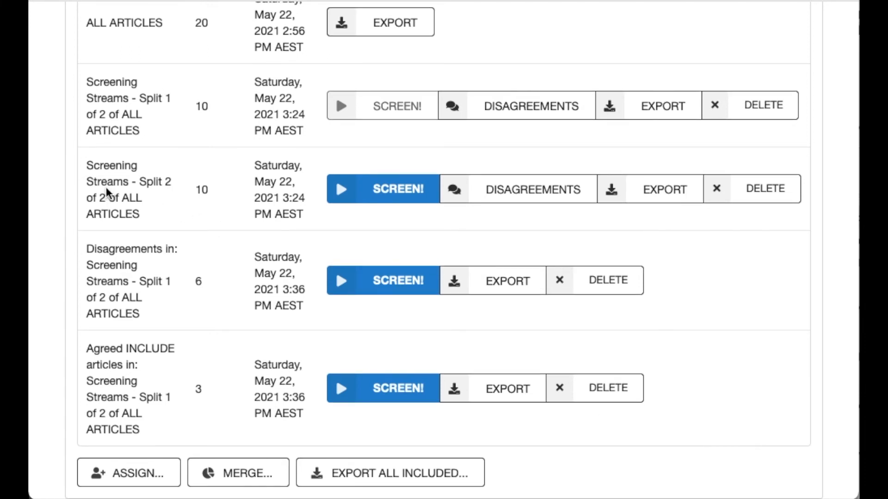
{"action": "left_click_drag", "start_coordinate": [138, 182], "coordinate": [154, 208]}
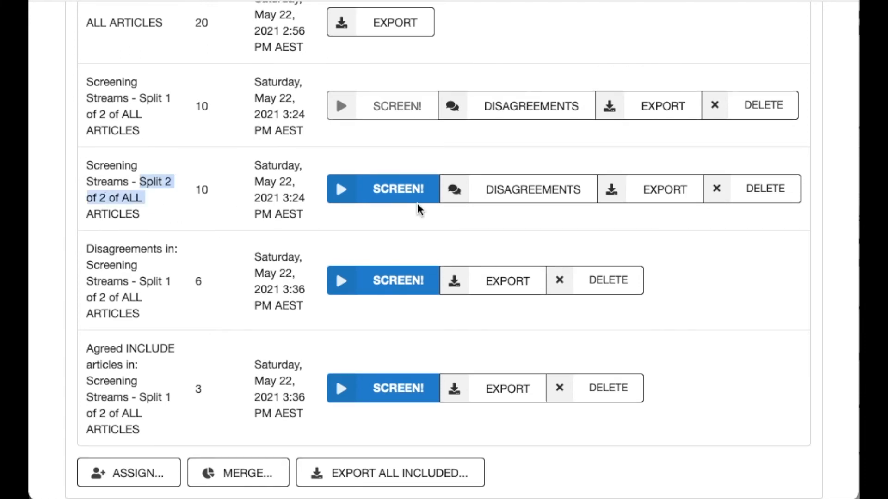
{"action": "left_click", "coordinate": [519, 200]}
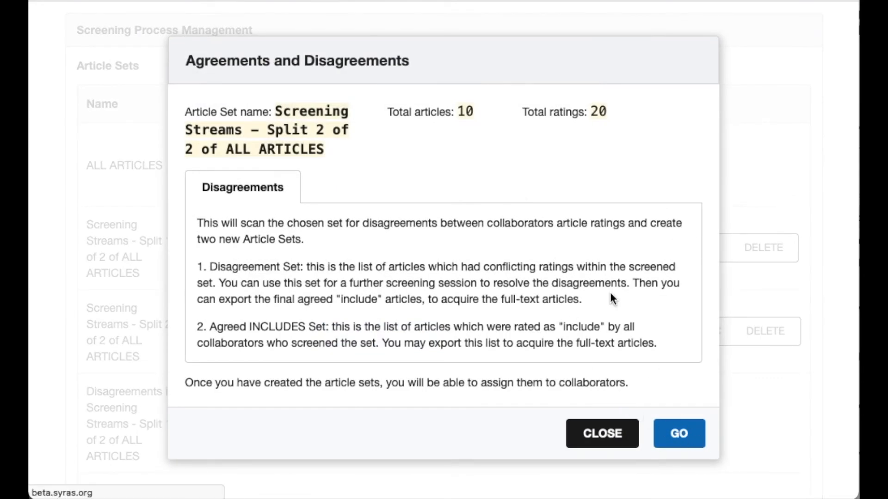
Assign the collaborator to the two Disagreements sets from Split 1 of 2 and Split 2 of 2
{"action": "scroll", "coordinate": [612, 292], "scroll_direction": "down", "scroll_amount": 4}
{"action": "scroll", "coordinate": [614, 299], "scroll_direction": "down", "scroll_amount": 1}
{"action": "scroll", "coordinate": [629, 290], "scroll_direction": "down", "scroll_amount": 2}
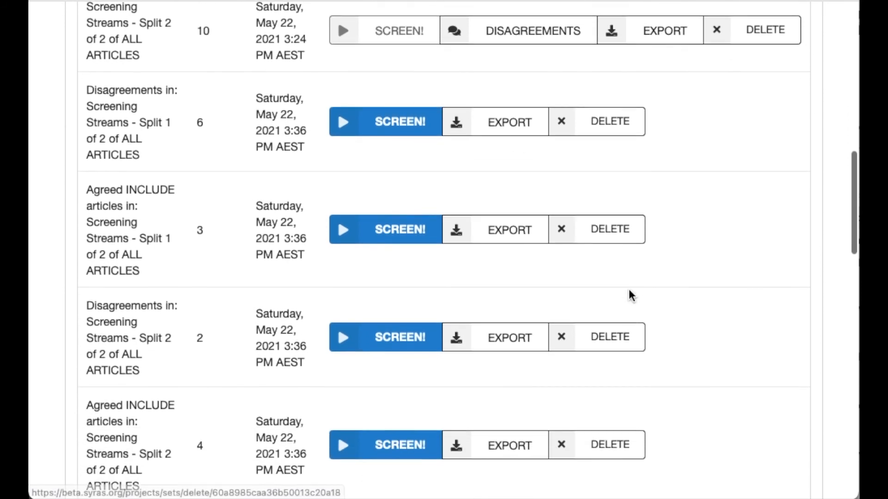
{"action": "scroll", "coordinate": [629, 290], "scroll_direction": "down", "scroll_amount": 1}
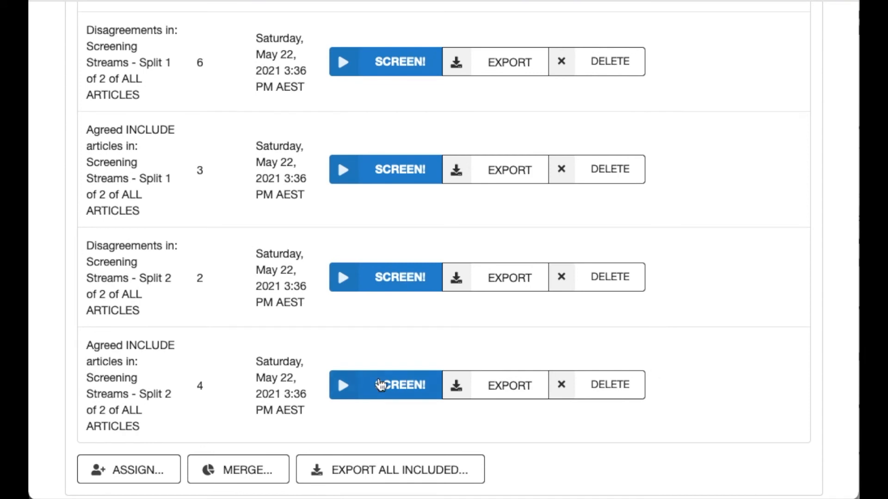
{"action": "left_click", "coordinate": [138, 479]}
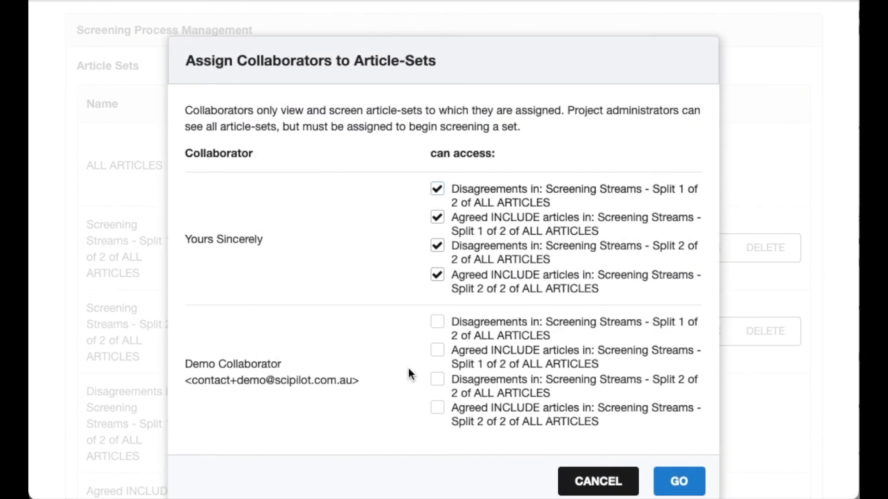
{"action": "left_click", "coordinate": [437, 327]}
{"action": "left_click", "coordinate": [438, 380]}
{"action": "left_click", "coordinate": [675, 483]}
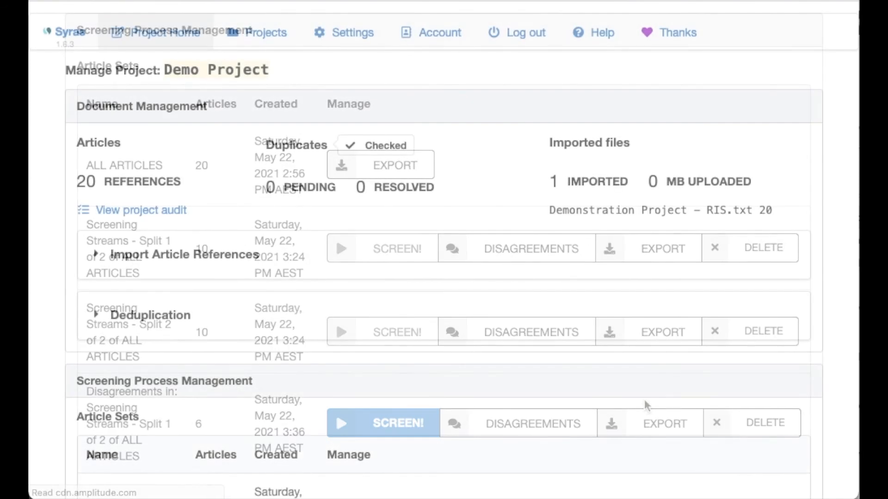
Open the included-articles export for full text review and save the Split 1 of 2 Disagreements and Agreed INCLUDE exports as RIS files
{"action": "scroll", "coordinate": [527, 273], "scroll_direction": "down", "scroll_amount": 10}
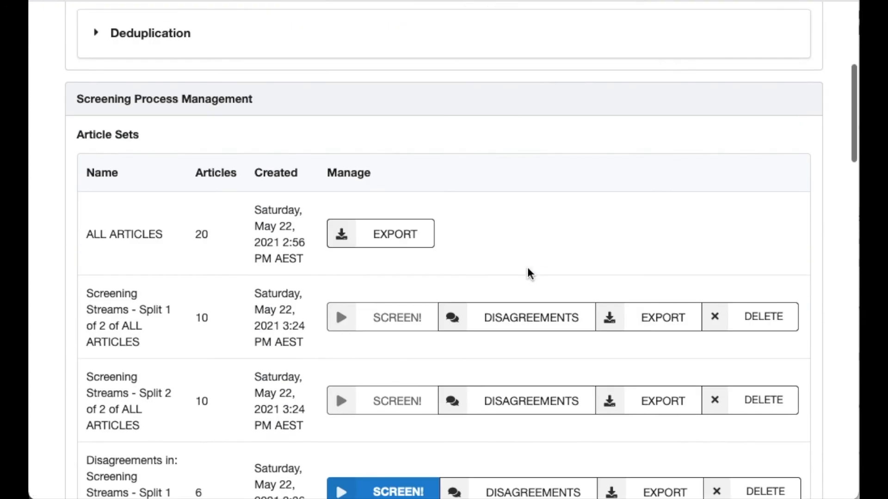
{"action": "scroll", "coordinate": [527, 295], "scroll_direction": "down", "scroll_amount": 9}
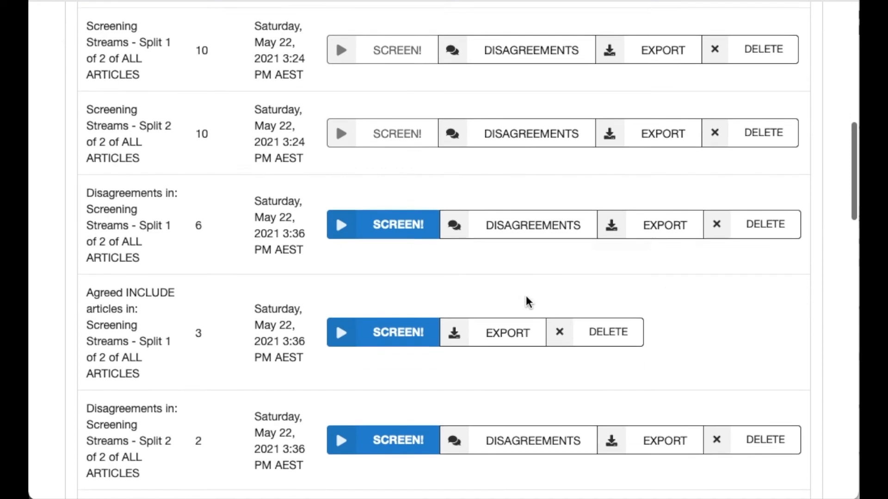
{"action": "left_click", "coordinate": [413, 241]}
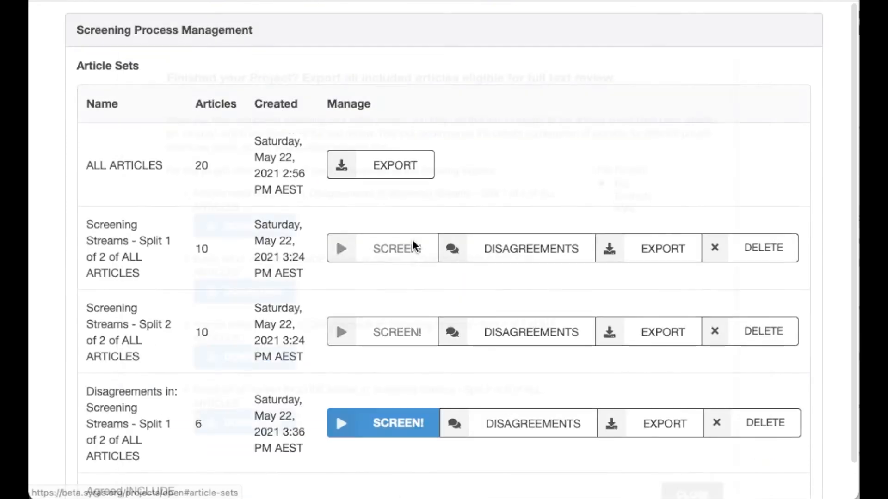
{"action": "scroll", "coordinate": [411, 237], "scroll_direction": "down", "scroll_amount": 3}
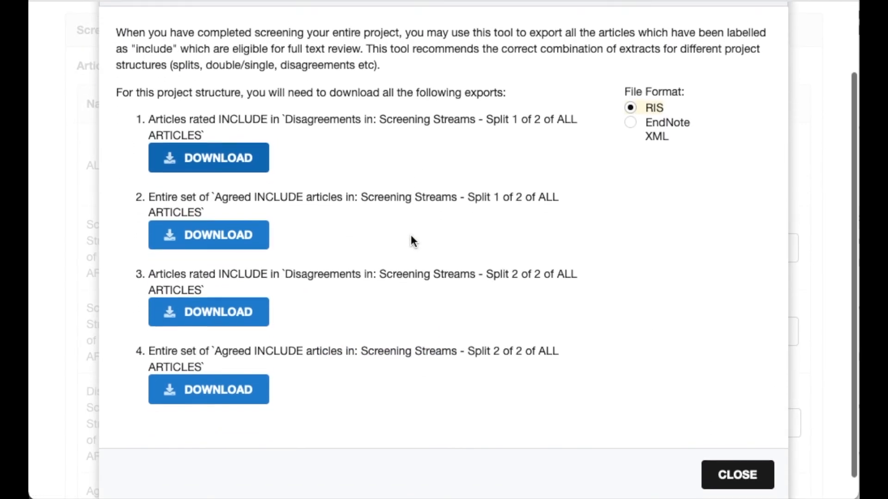
{"action": "left_click", "coordinate": [221, 159]}
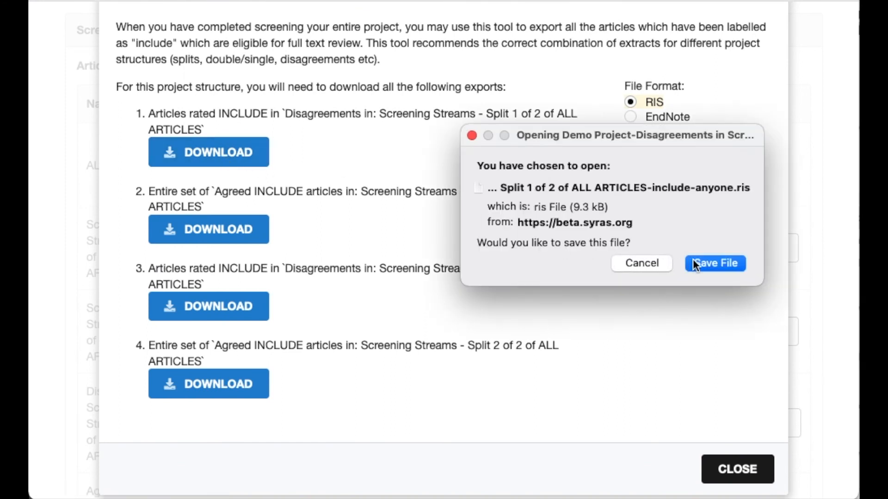
{"action": "left_click", "coordinate": [704, 262]}
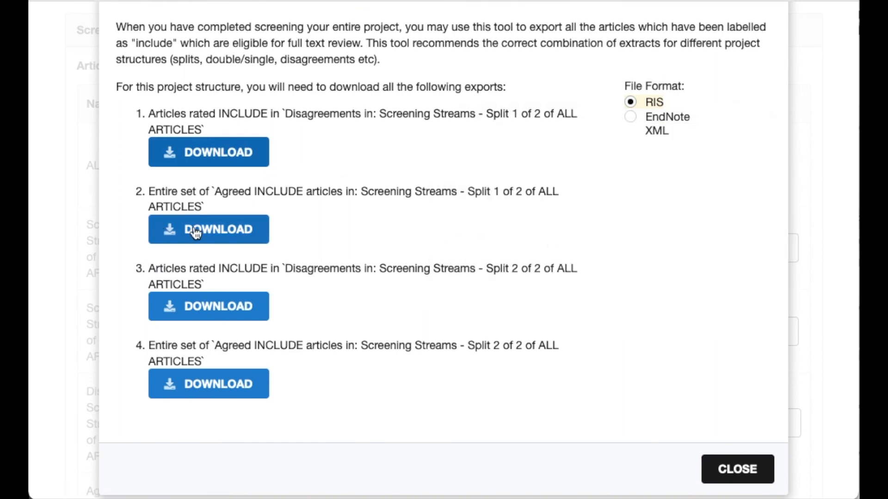
{"action": "left_click", "coordinate": [215, 231]}
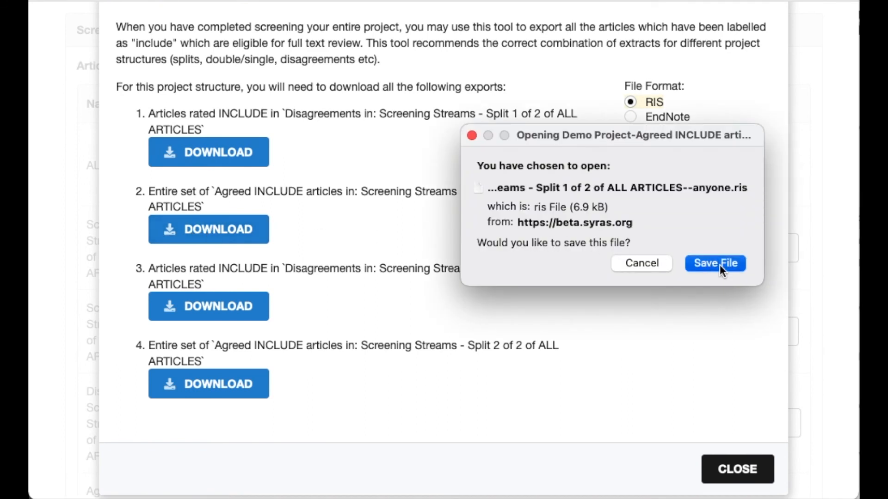
{"action": "left_click", "coordinate": [720, 265]}
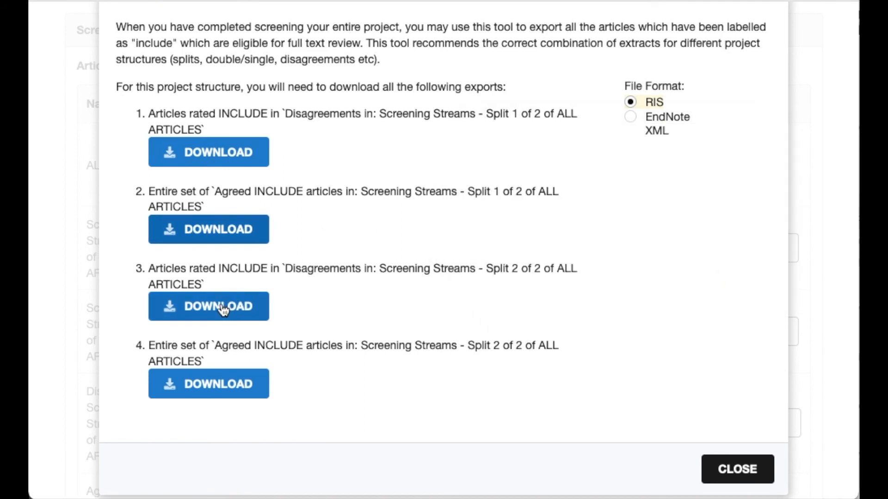
Save the Split 2 of 2 Disagreements and Agreed INCLUDE exports as RIS files and close the export tool
{"action": "left_click", "coordinate": [239, 307]}
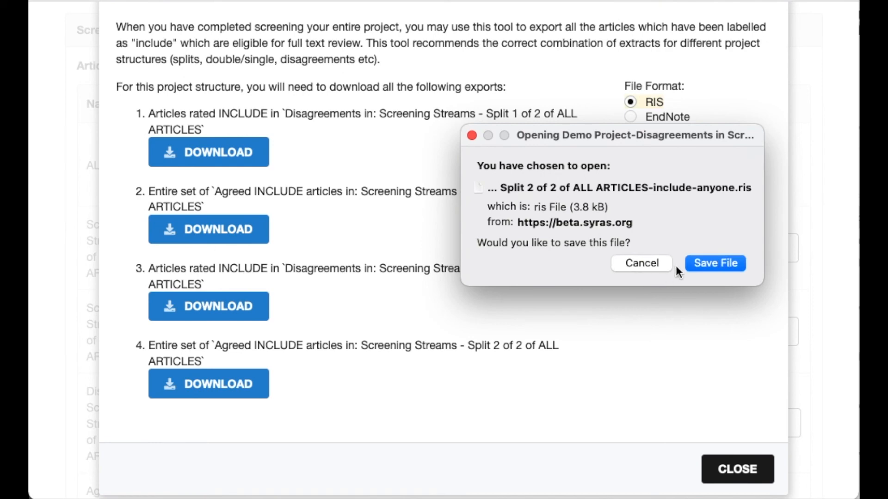
{"action": "left_click", "coordinate": [700, 262]}
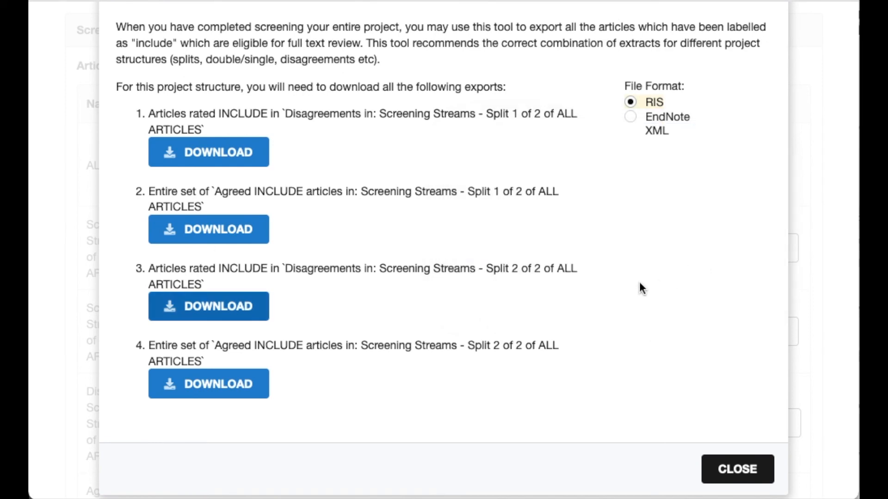
{"action": "left_click", "coordinate": [202, 387]}
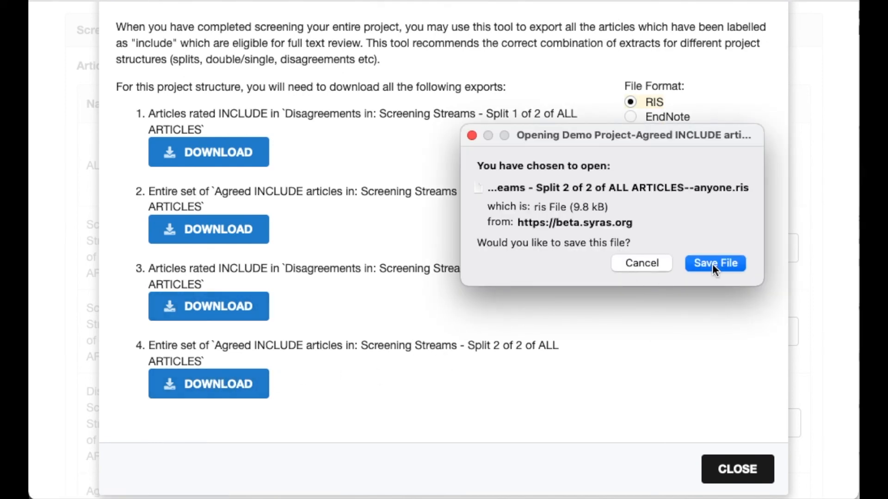
{"action": "left_click", "coordinate": [712, 266]}
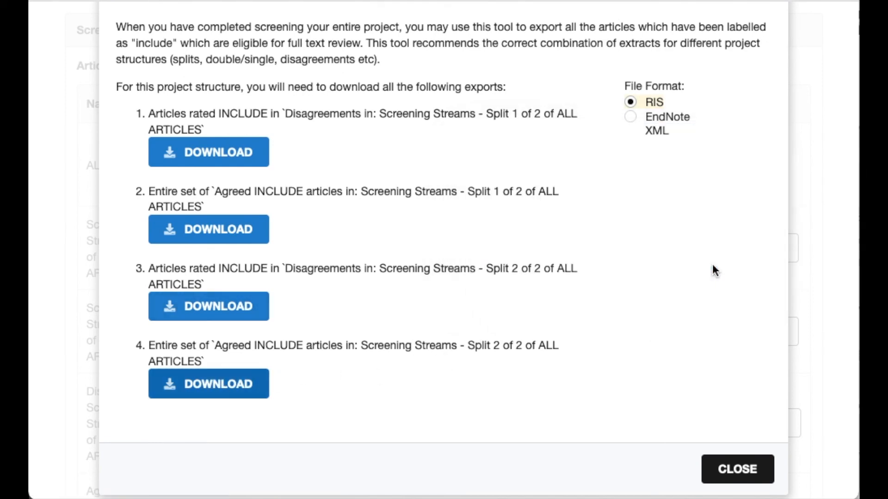
{"action": "left_click", "coordinate": [736, 470]}
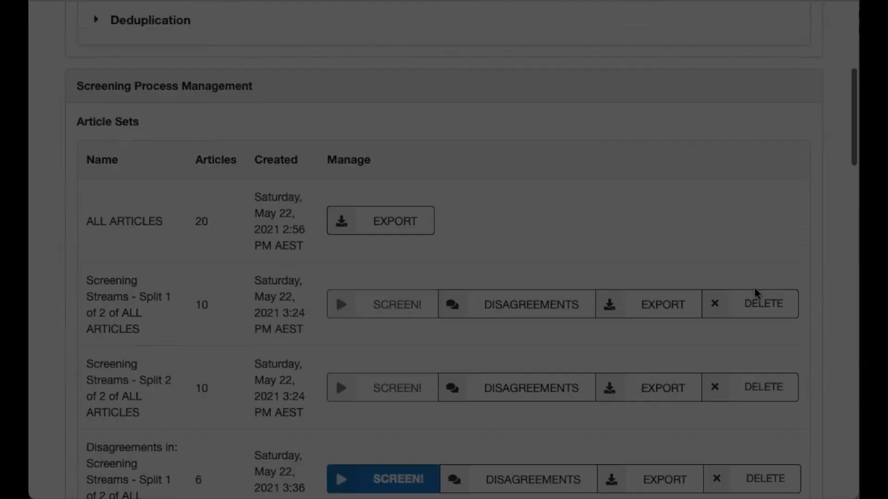